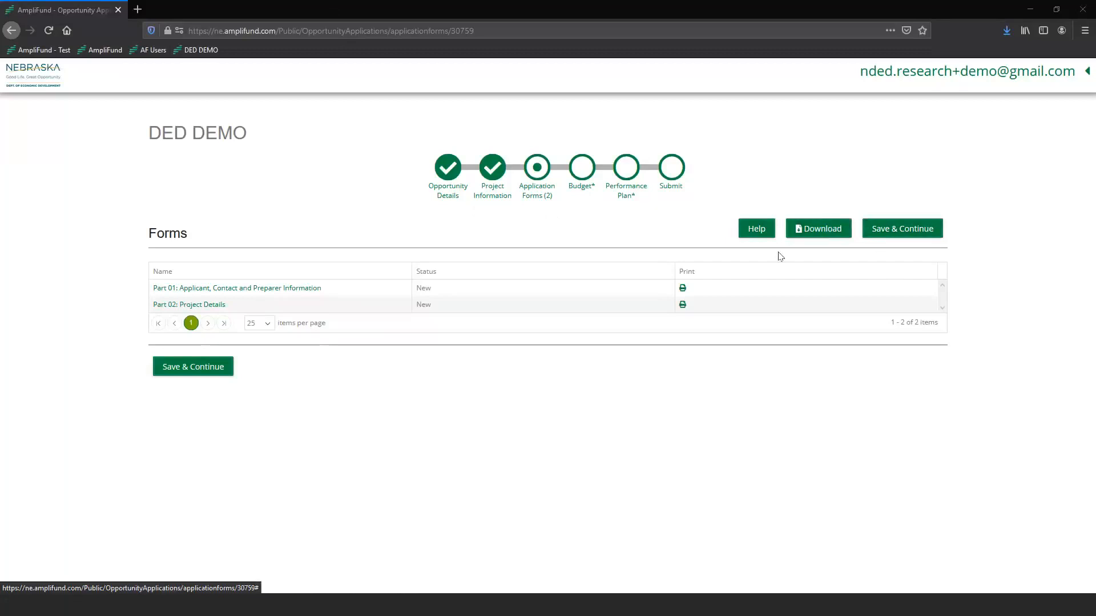
click(757, 229)
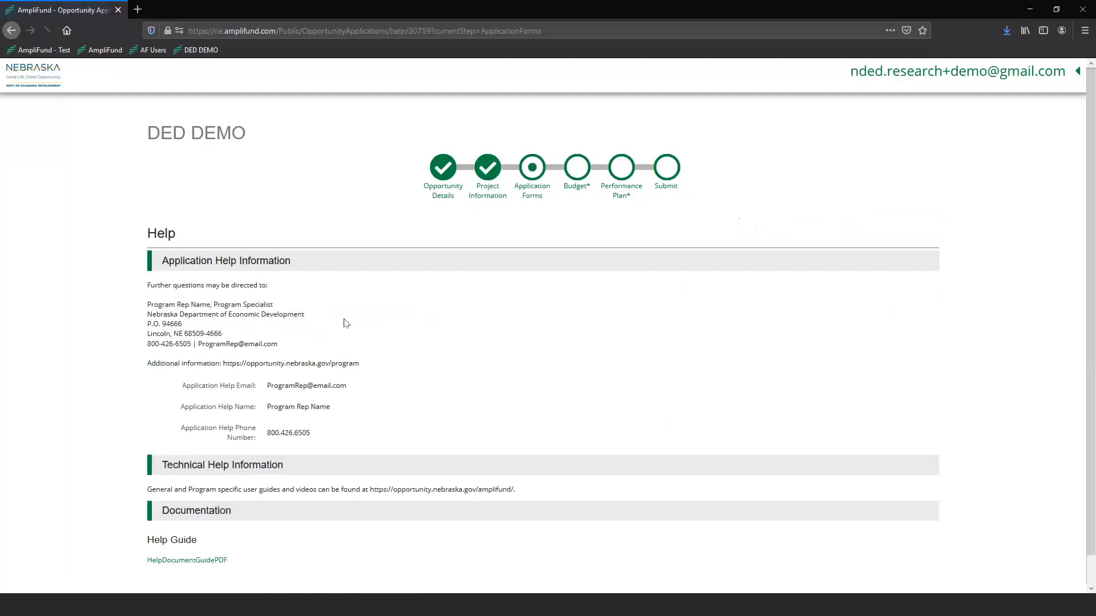
drag(369, 489, 515, 497)
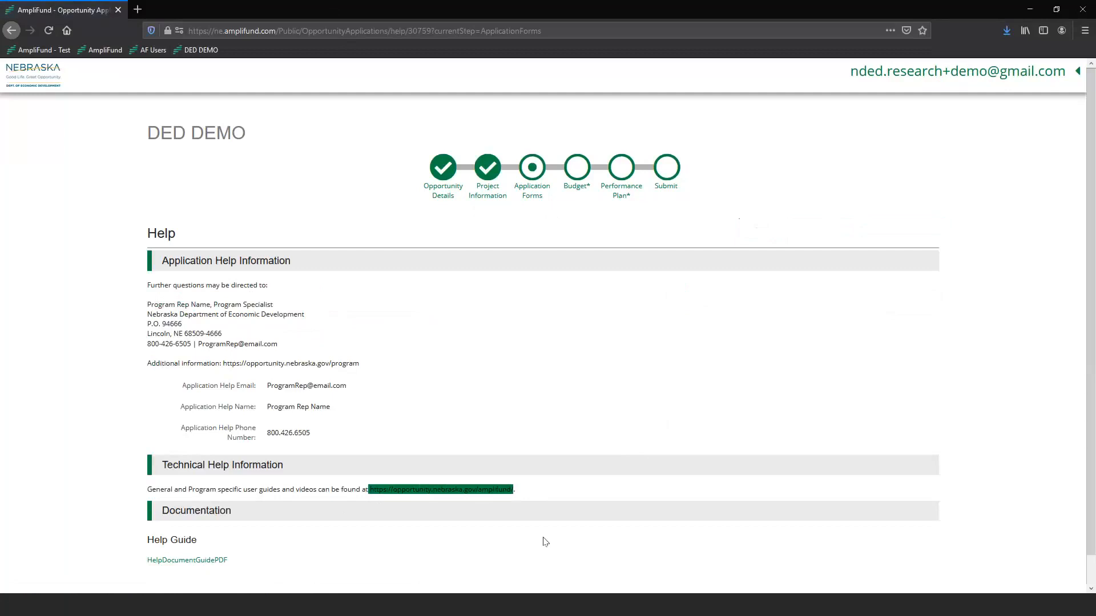
click(424, 501)
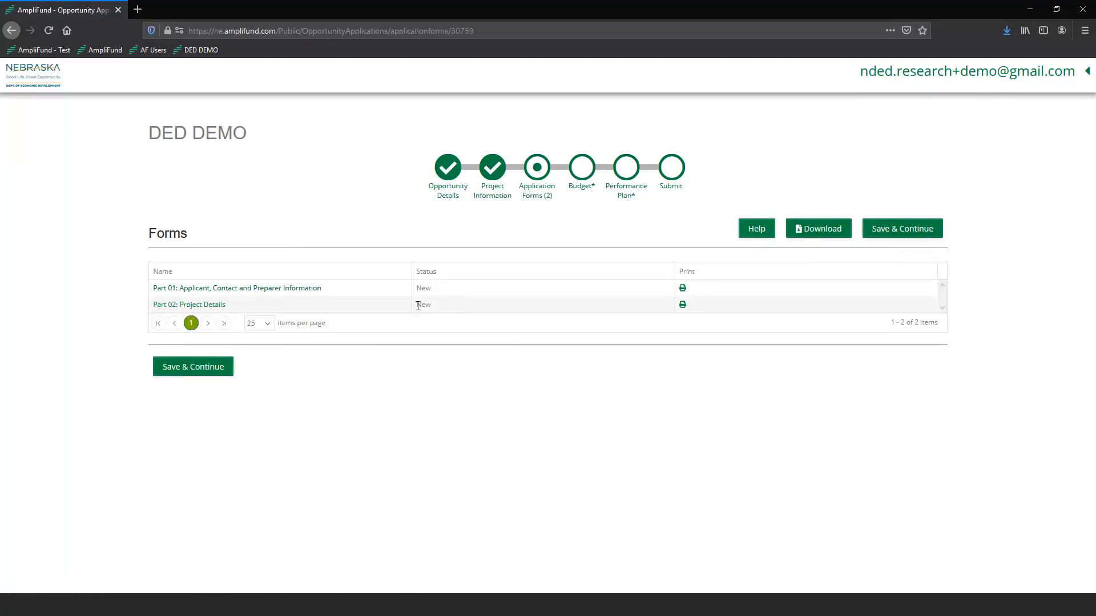
Enter Demo Company and a phone number as Part 01's primary contact, save, and return to the forms list.
click(293, 289)
click(224, 308)
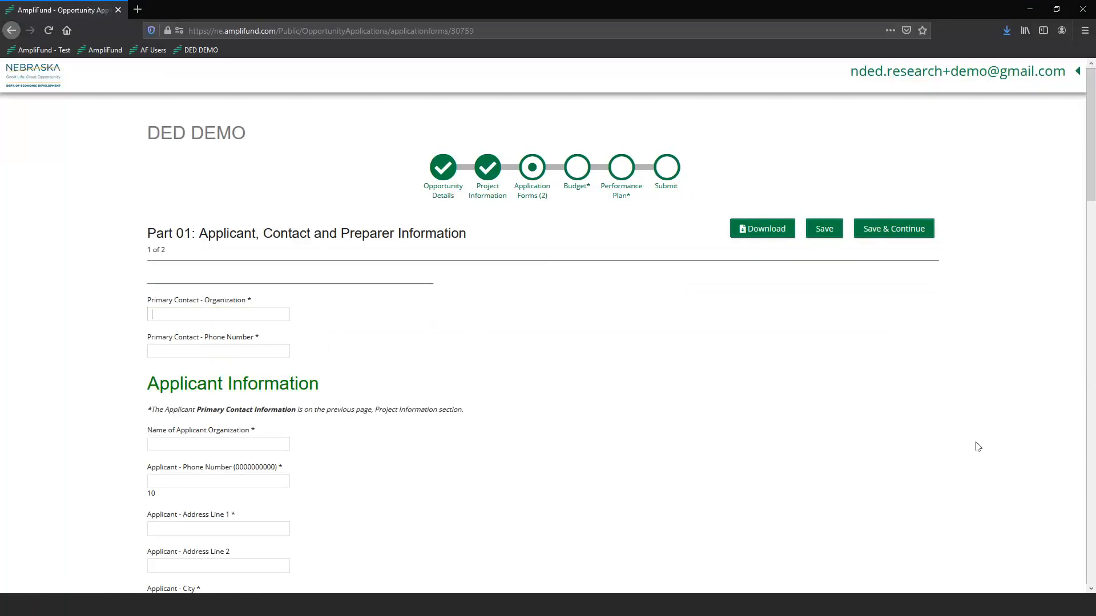
text(Demo Compan)
text(12)
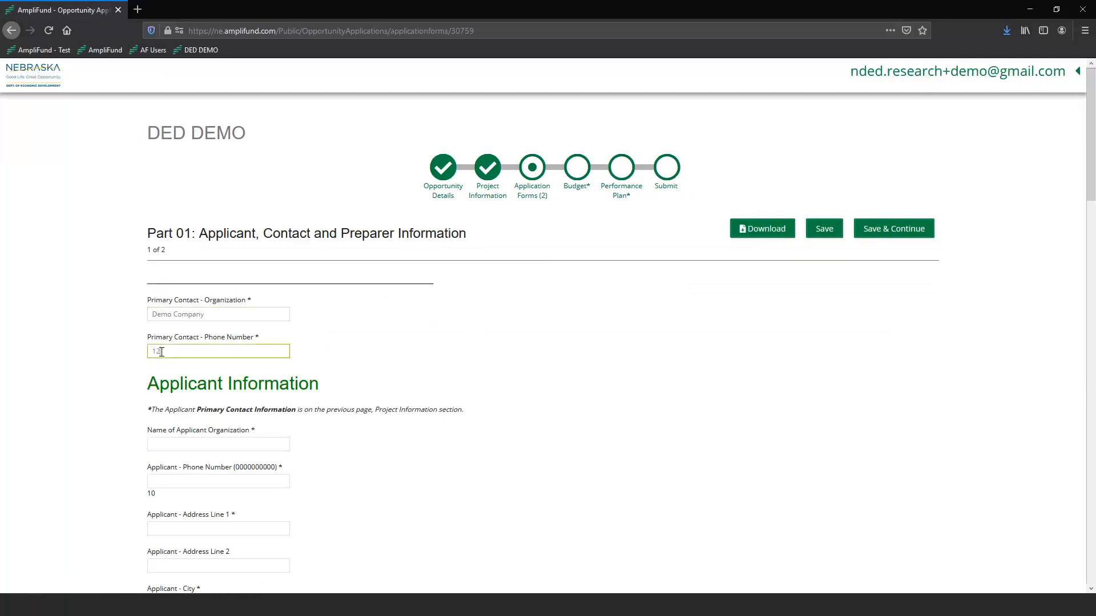
text(34567890)
click(375, 403)
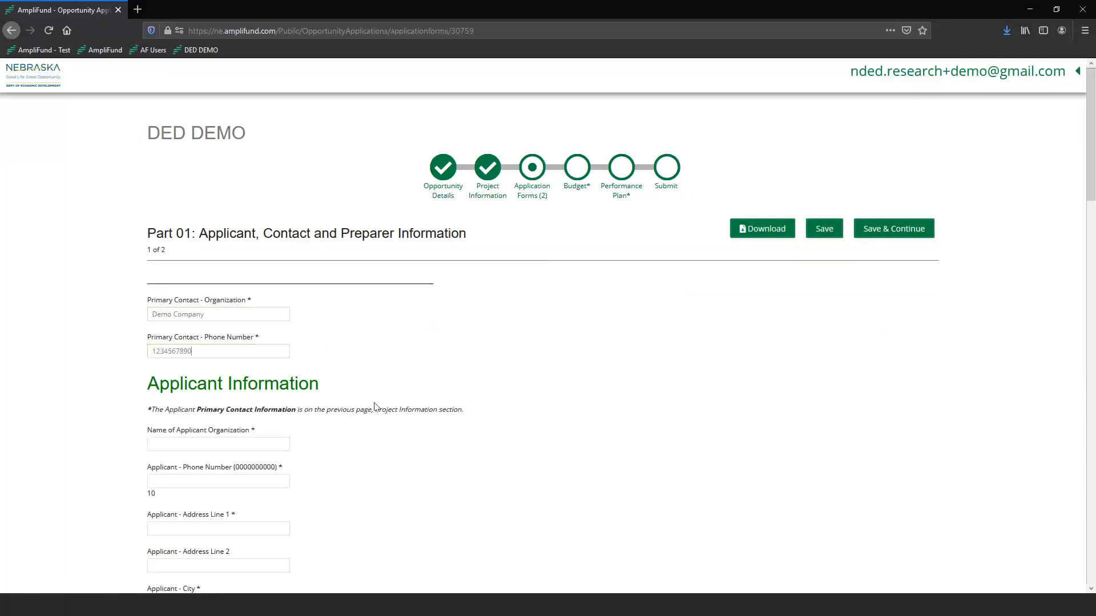
click(824, 234)
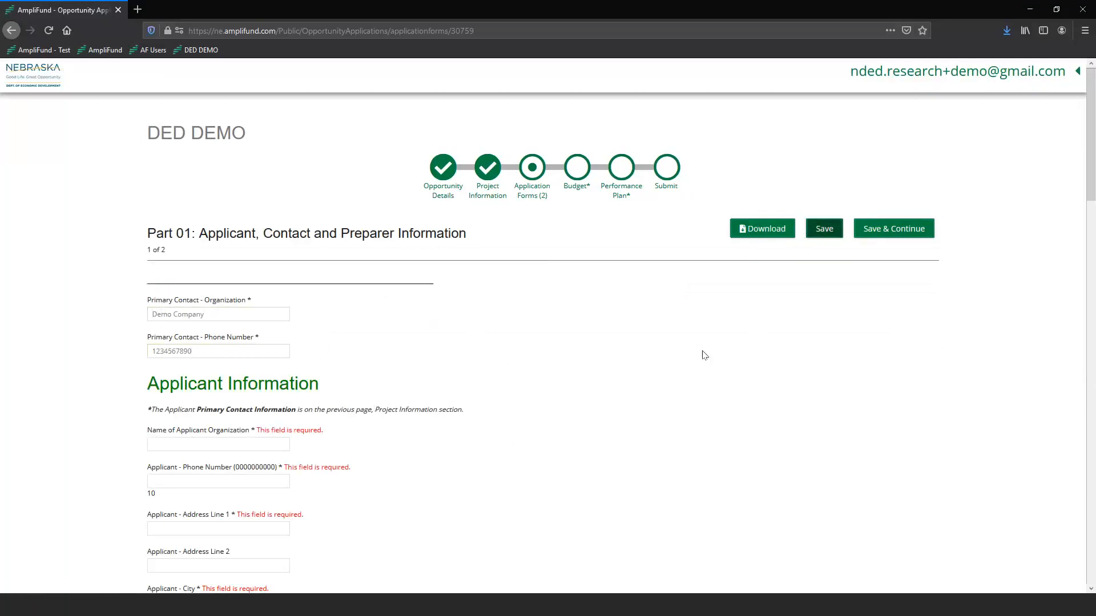
click(532, 200)
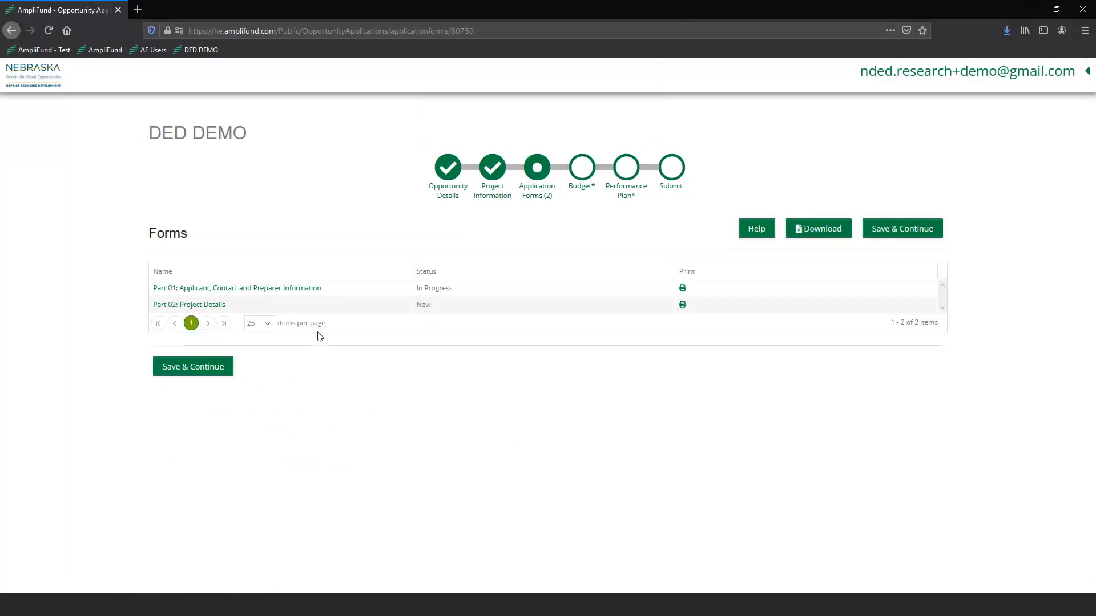
Enter Acme as the applicant organization name along with its phone number.
click(403, 295)
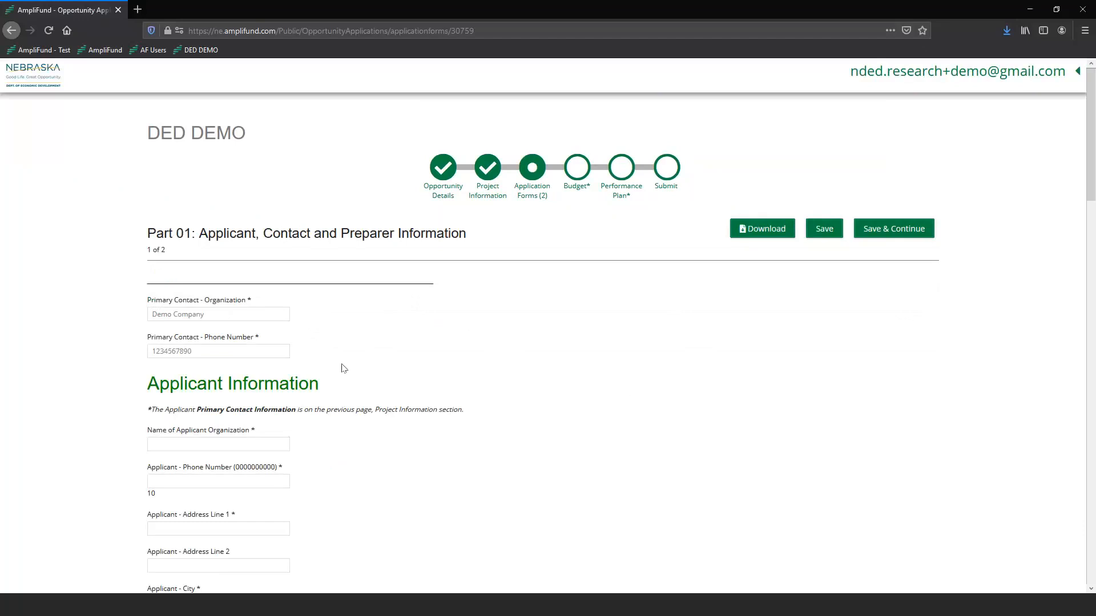
scroll(295, 300, down, 2)
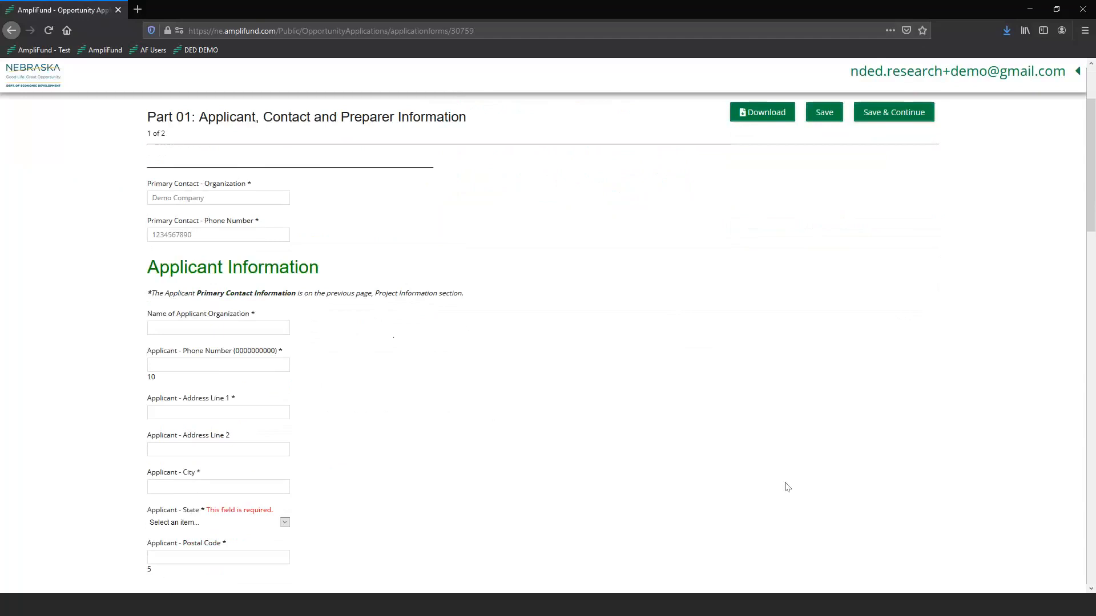
click(225, 322)
text(Acme Inc)
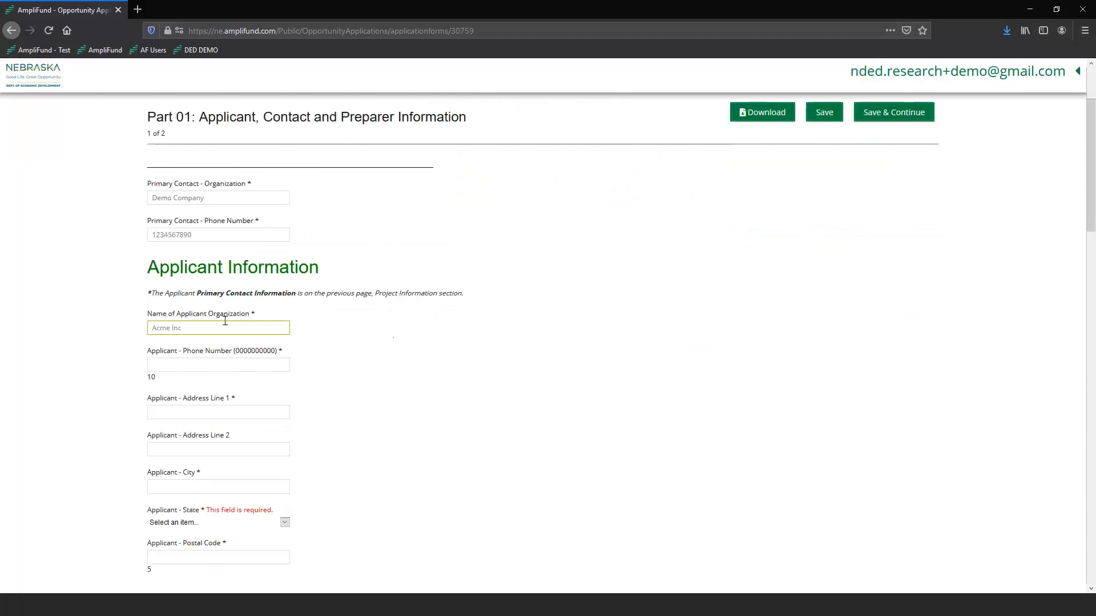
key(Tab)
text(1112223333)
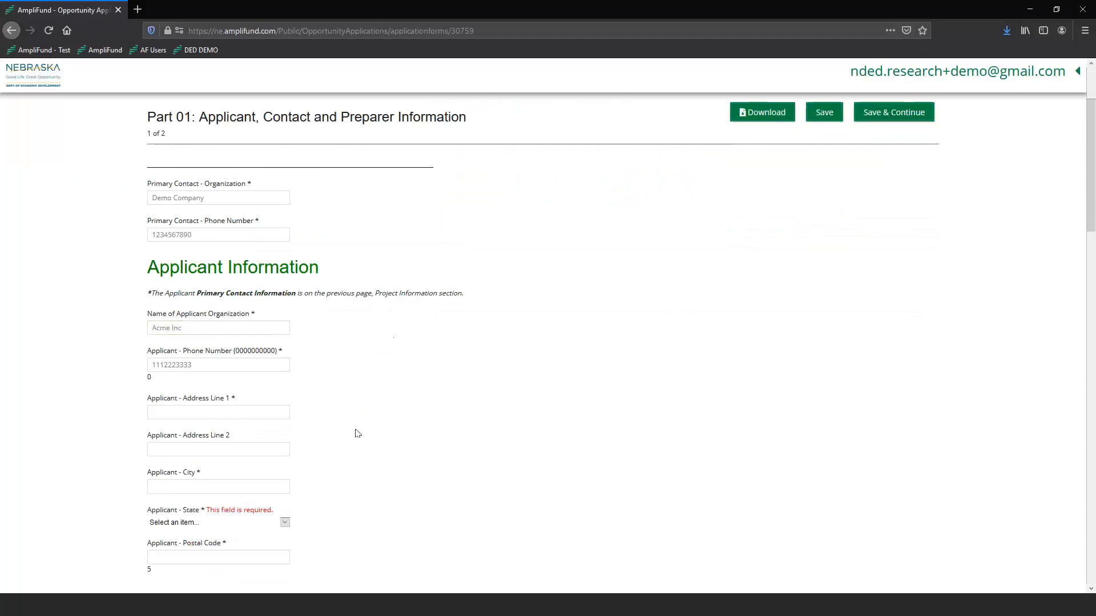
Fill in the applicant's two address lines, city, state NE and postal code 68500.
scroll(371, 427, down, 3)
click(206, 232)
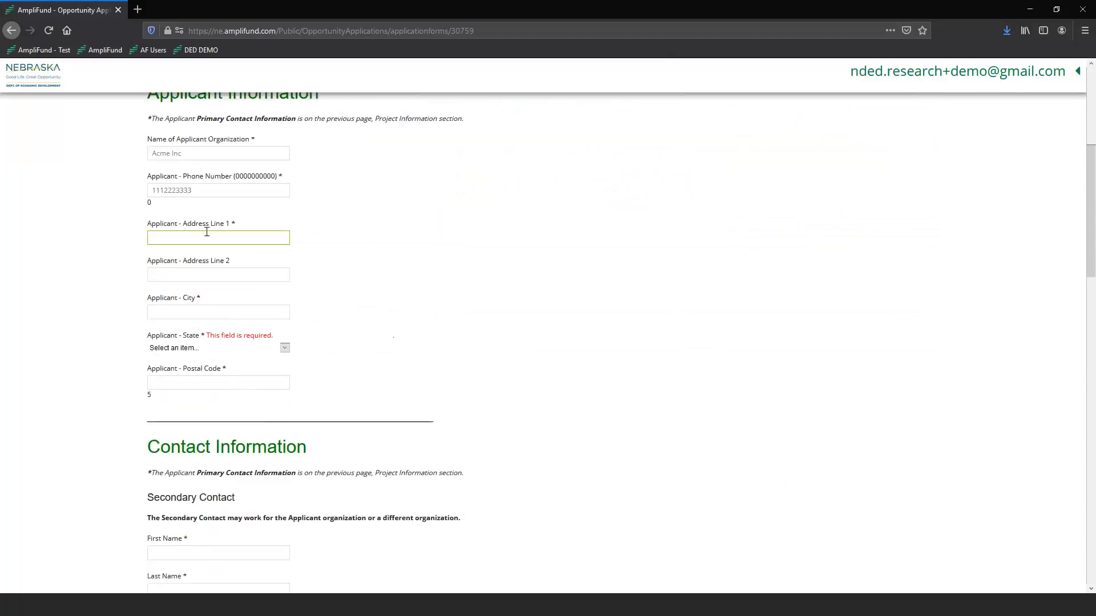
text(456 A St.)
key(Tab)
text(PO Box 111)
key(Tab)
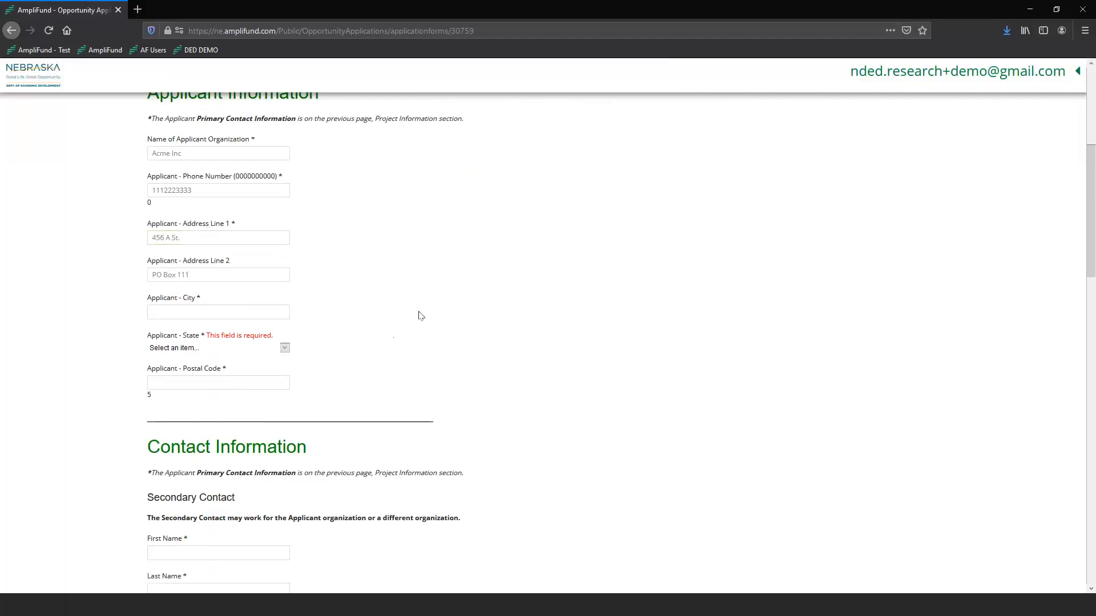
text(Omaha)
click(183, 348)
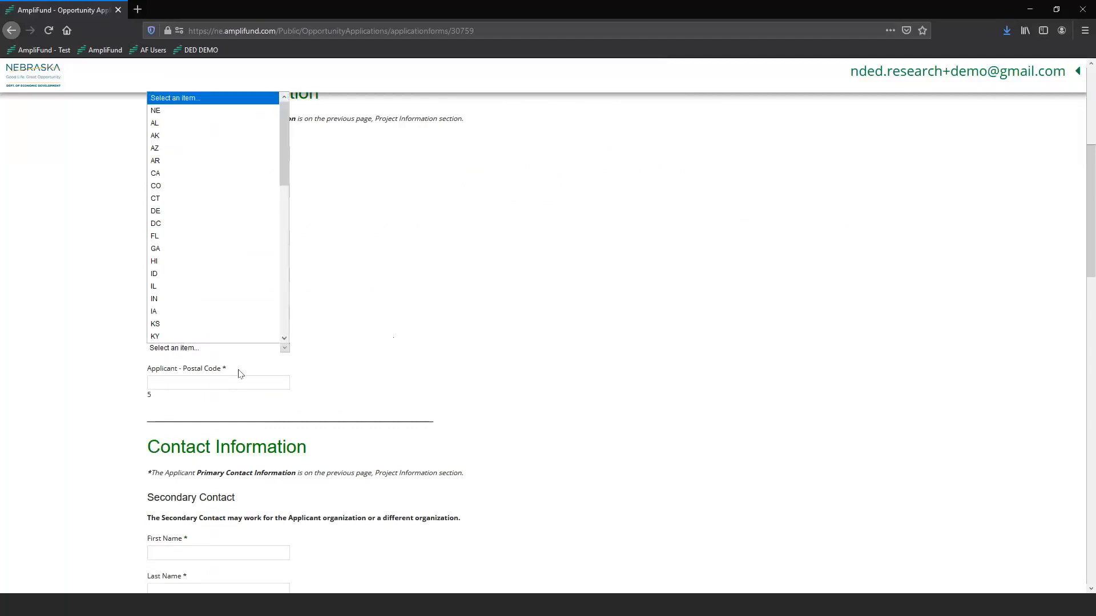
click(179, 111)
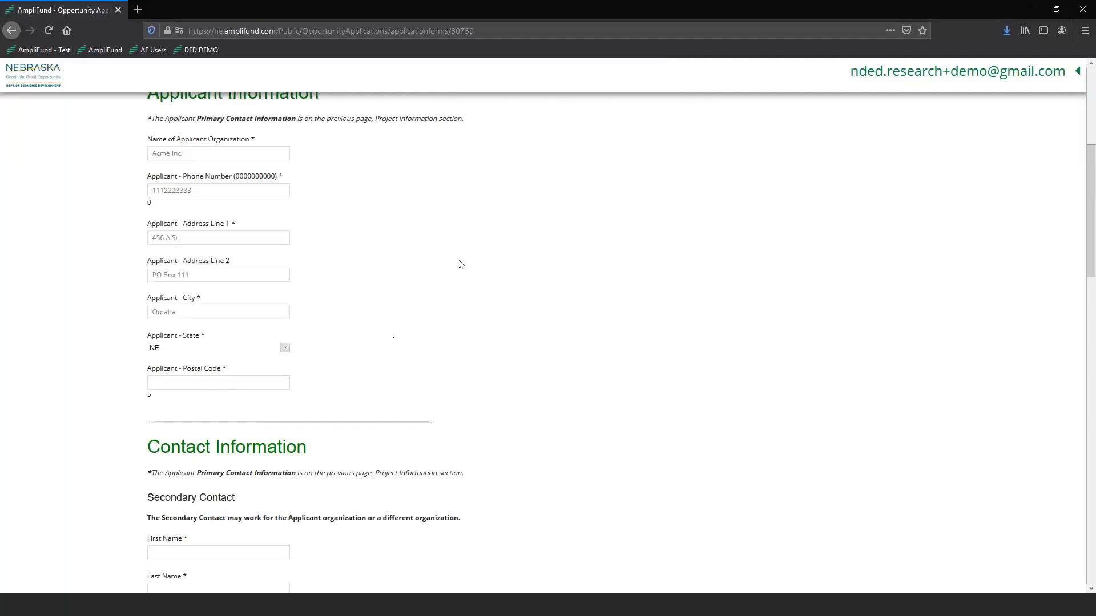
scroll(460, 263, down, 3)
click(228, 264)
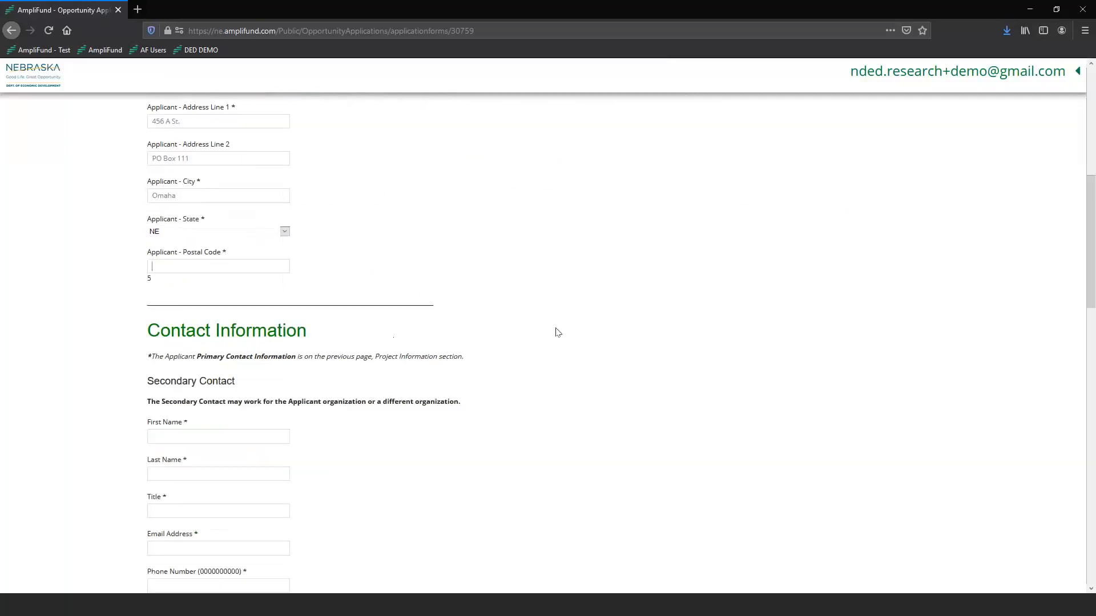
text(68500)
scroll(557, 330, up, 5)
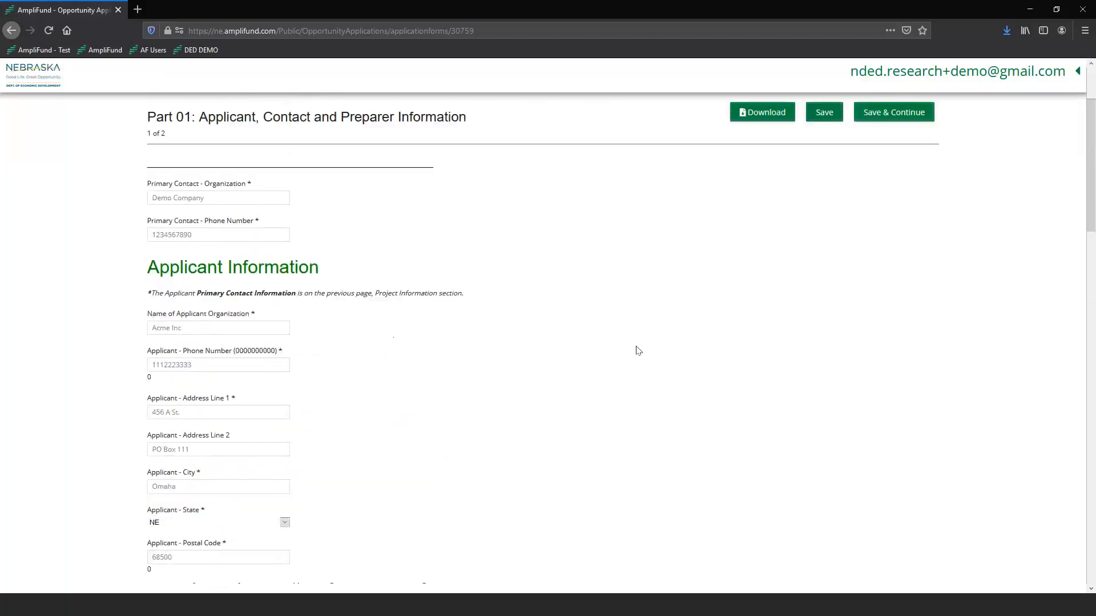
click(198, 330)
scroll(271, 226, up, 1)
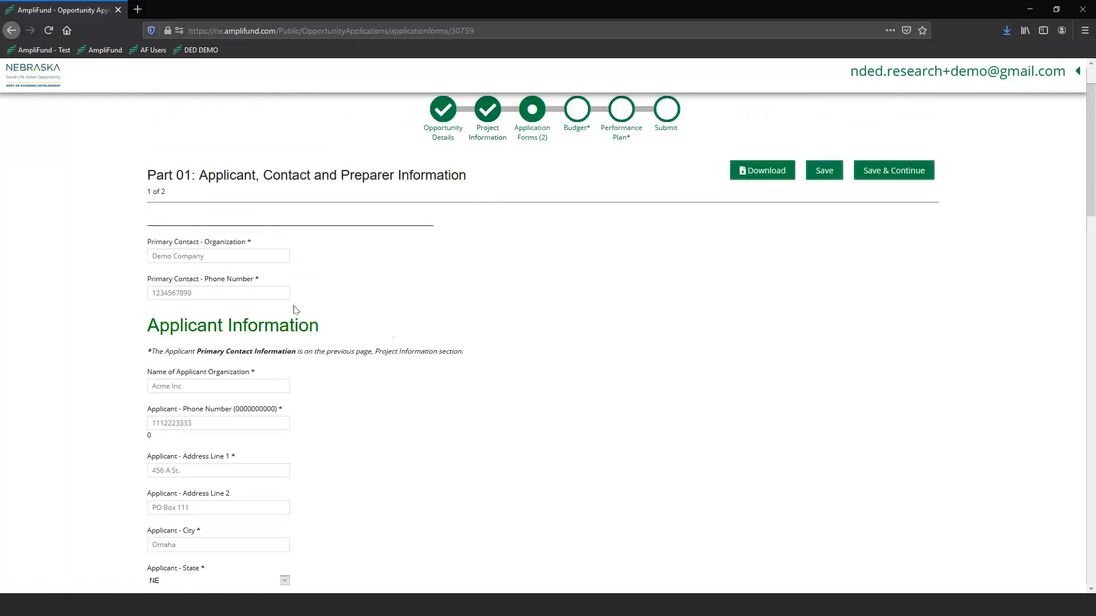
scroll(299, 291, down, 4)
scroll(301, 291, down, 4)
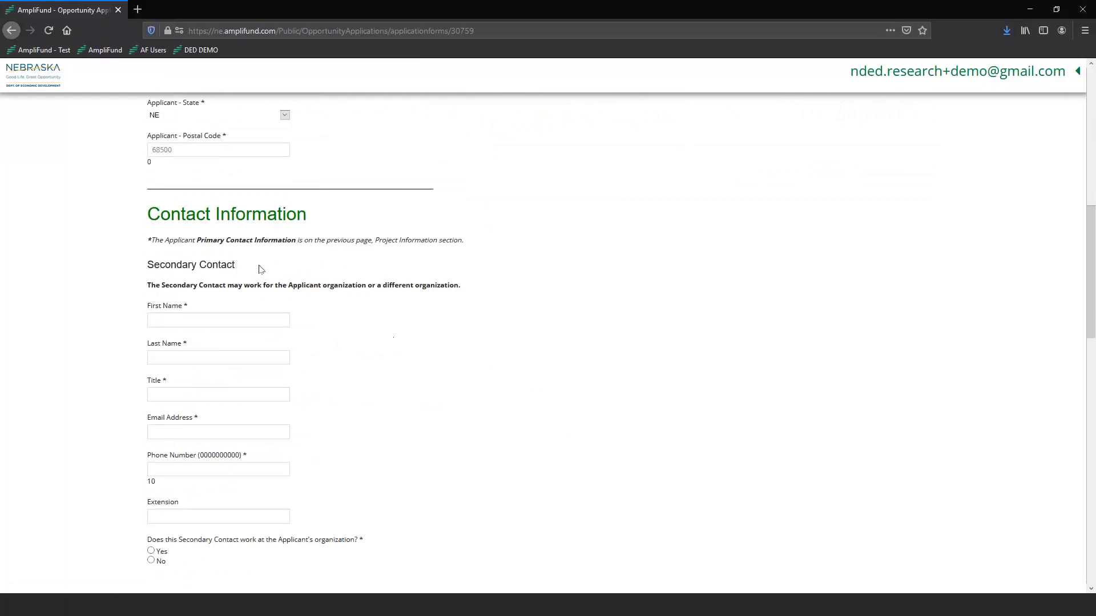
scroll(379, 323, up, 1)
scroll(380, 321, down, 1)
scroll(392, 332, down, 1)
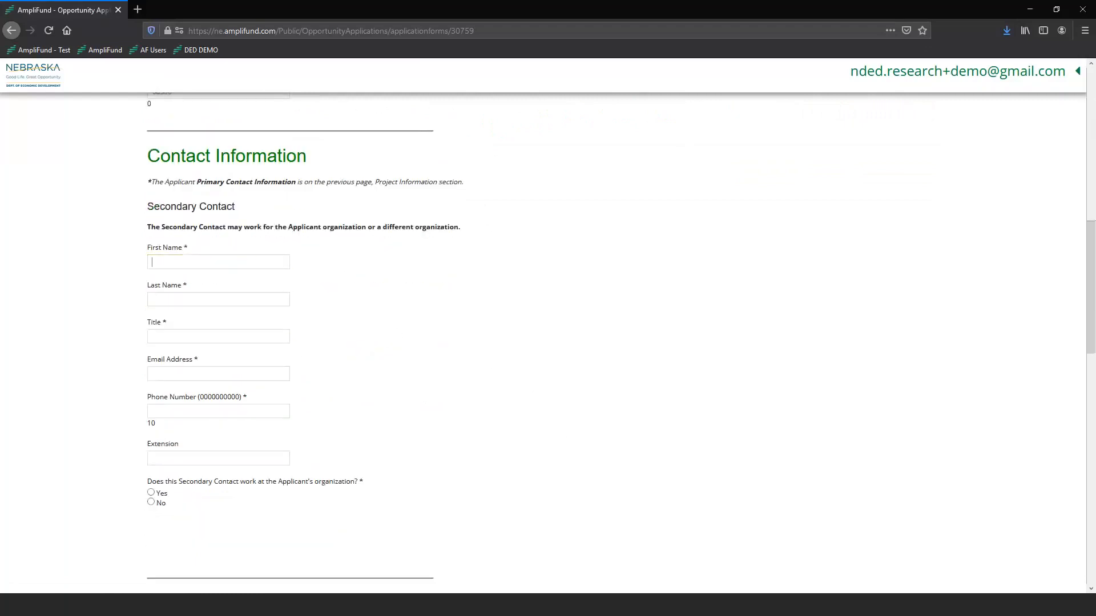
Enter the secondary contact's name, title Program Specialist, e-mail address and phone number.
click(183, 259)
text(Ja)
text(Smith)
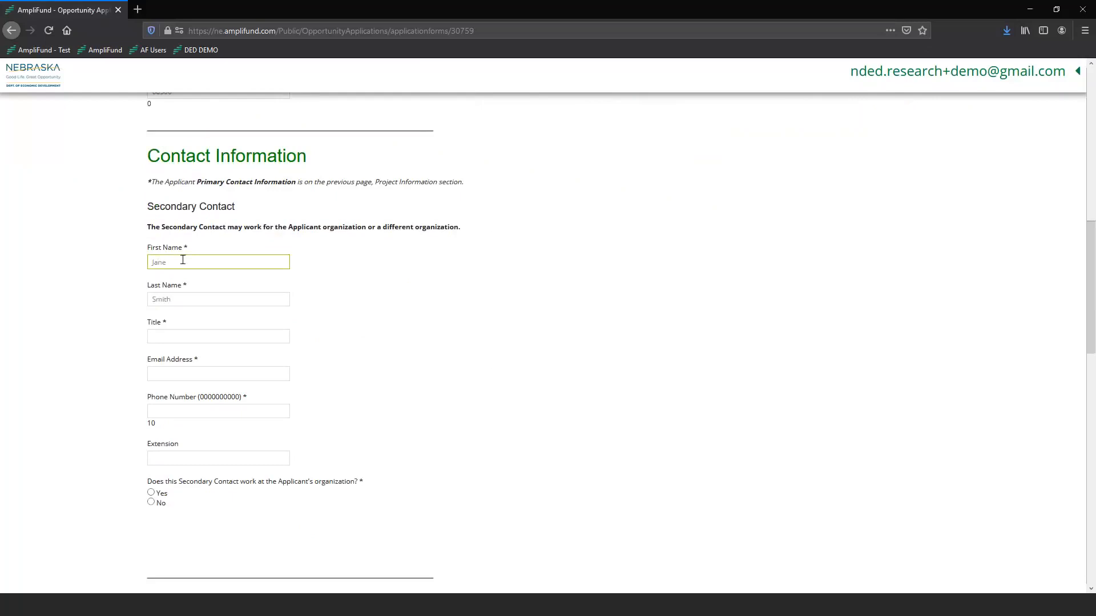
text(Progra)
text(m Specialis)
text(jane.smith@)
text(email)
text(.com)
key(Tab)
text(2223334444)
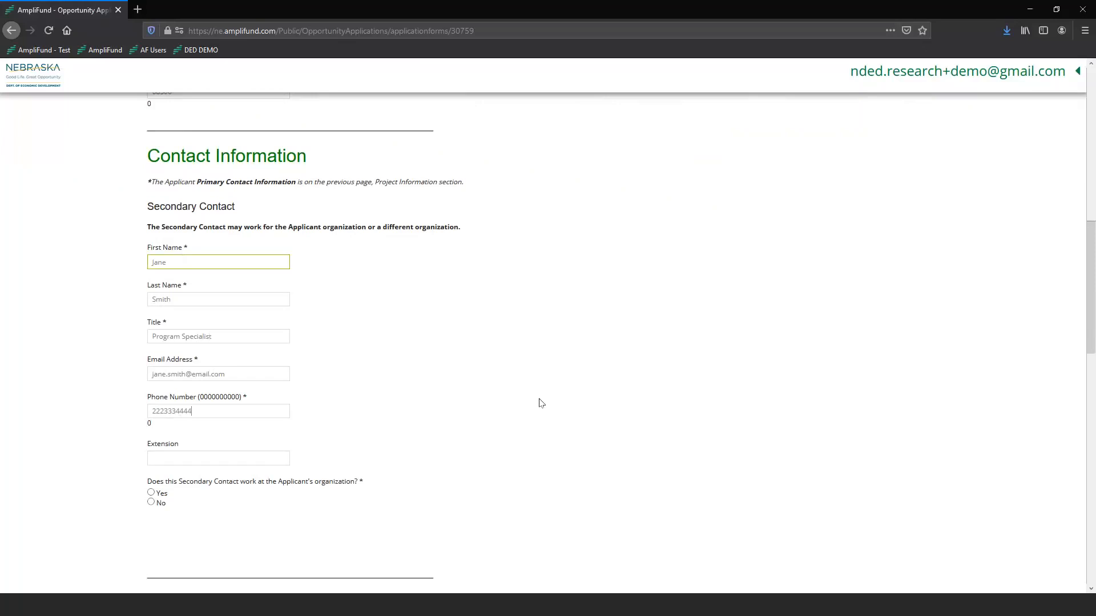
Answer Yes that the secondary contact works at the applicant organization, then scroll down to Preparer Information.
scroll(538, 401, down, 4)
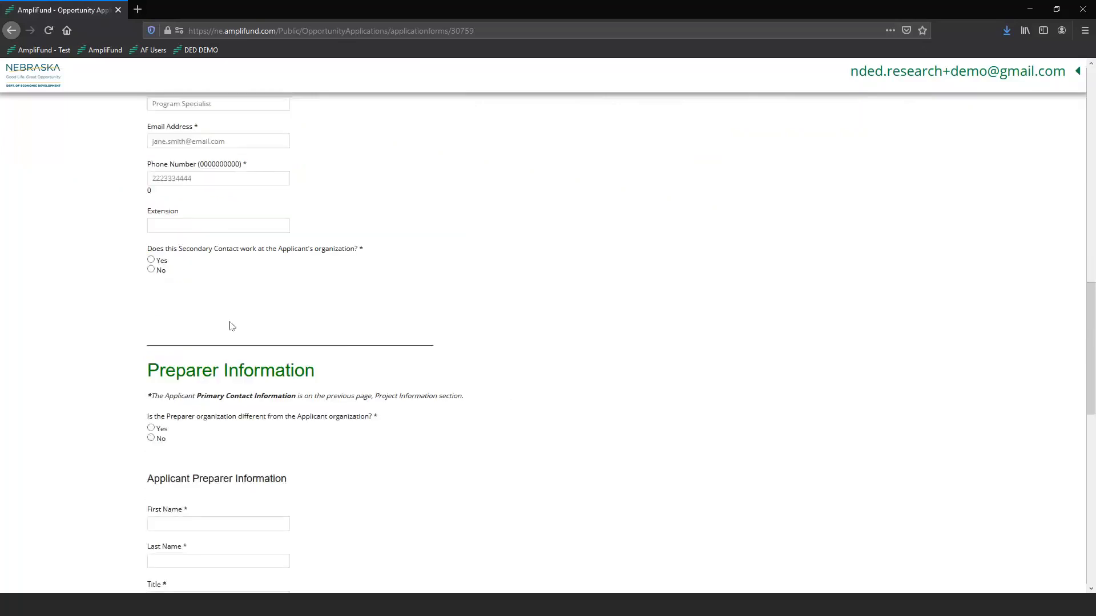
click(151, 262)
scroll(666, 459, up, 1)
scroll(571, 495, up, 2)
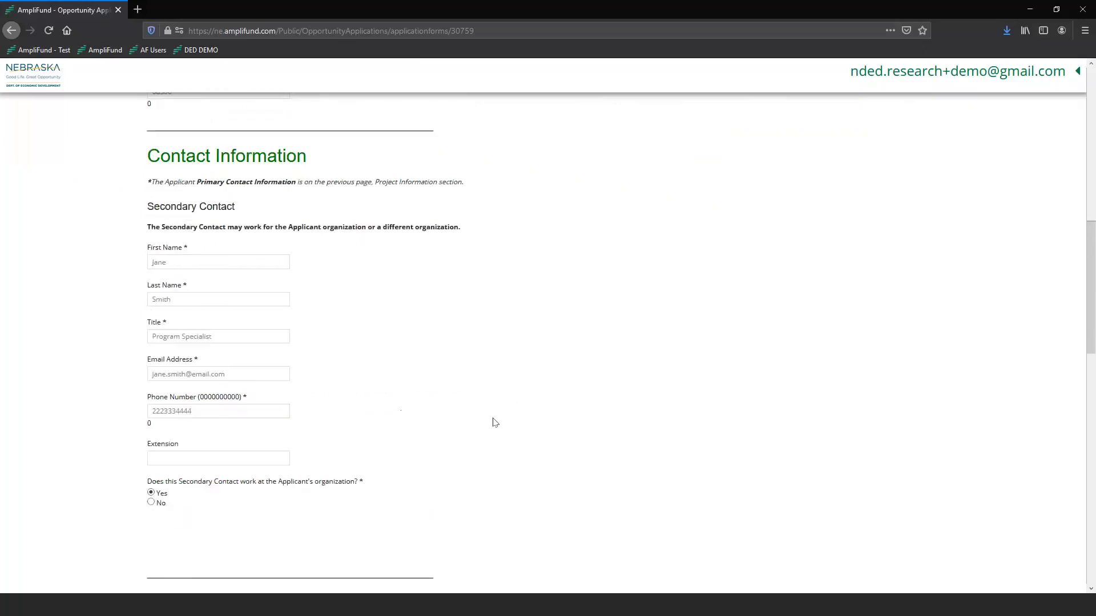
scroll(342, 377, down, 2)
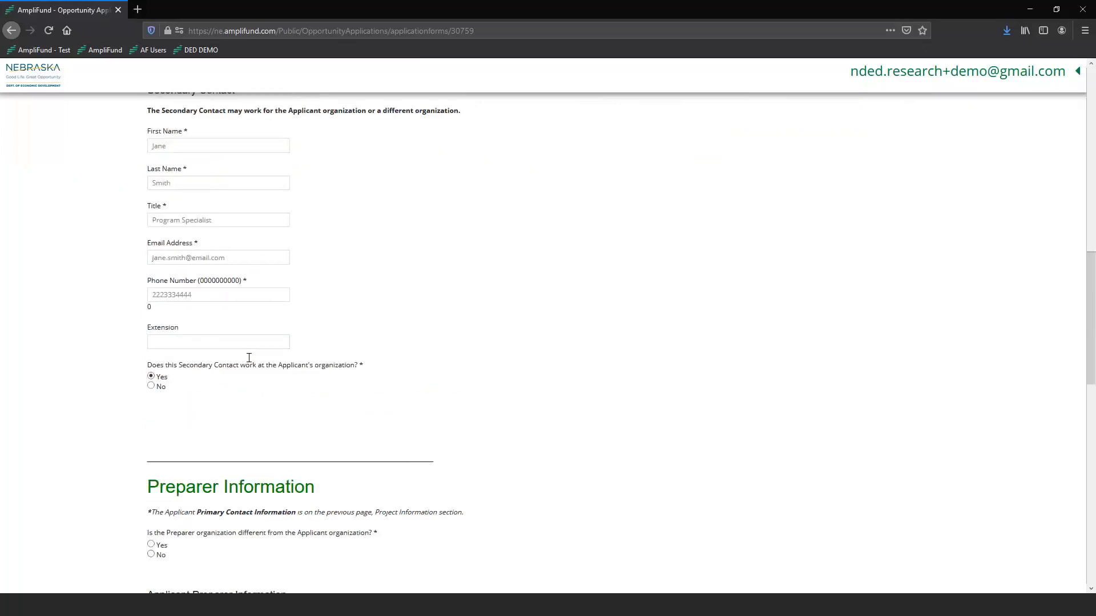
scroll(574, 320, down, 2)
scroll(556, 350, down, 2)
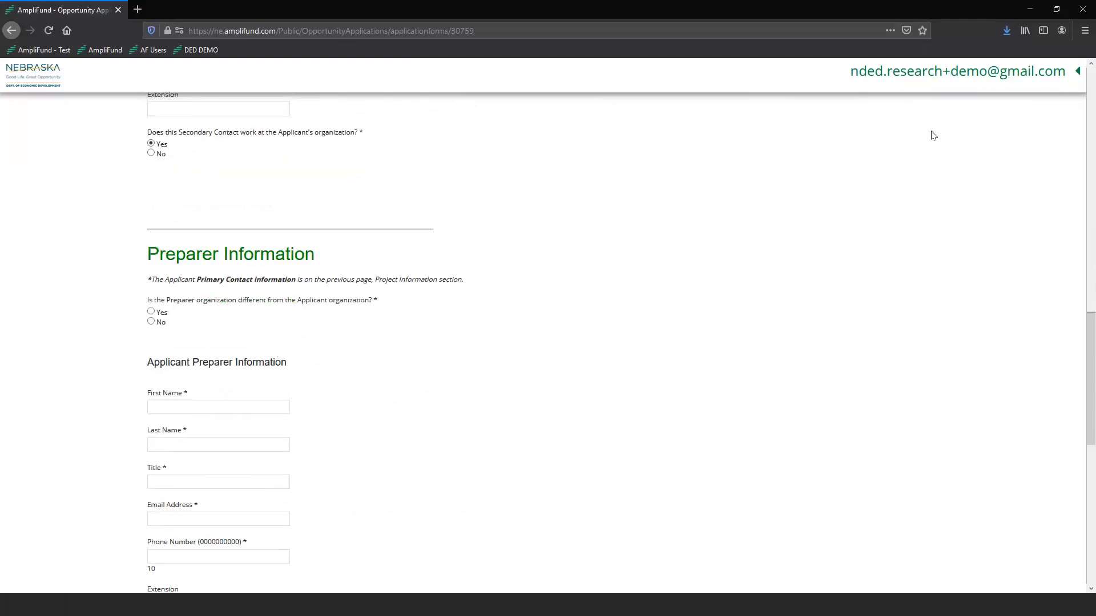
Answer Yes to 'preparer organization is different' and choose In State Consultant as the Preparer Type.
scroll(365, 359, down, 1)
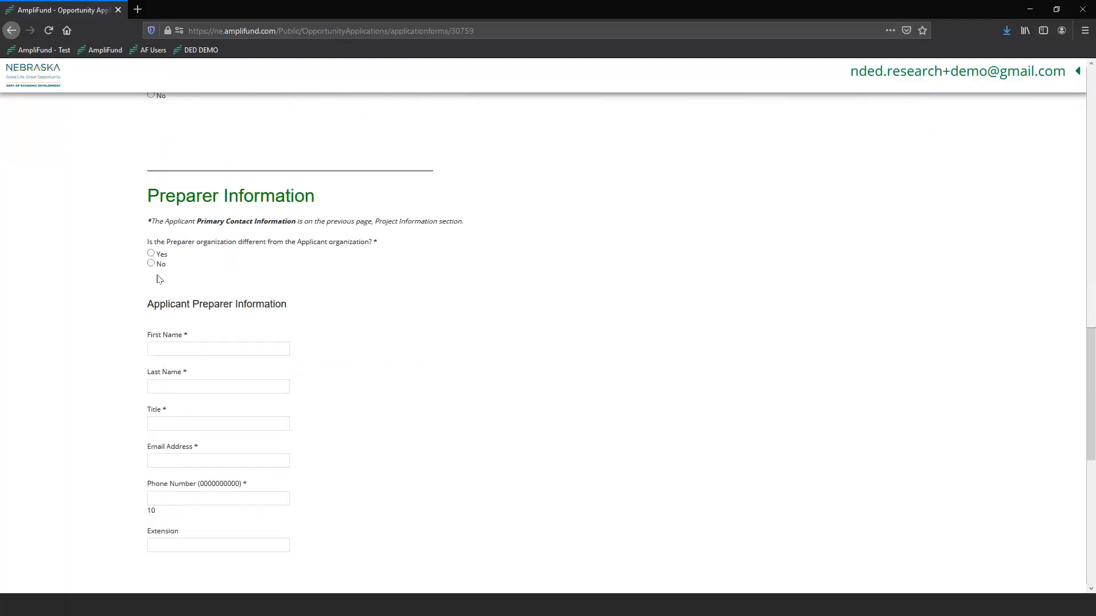
click(151, 254)
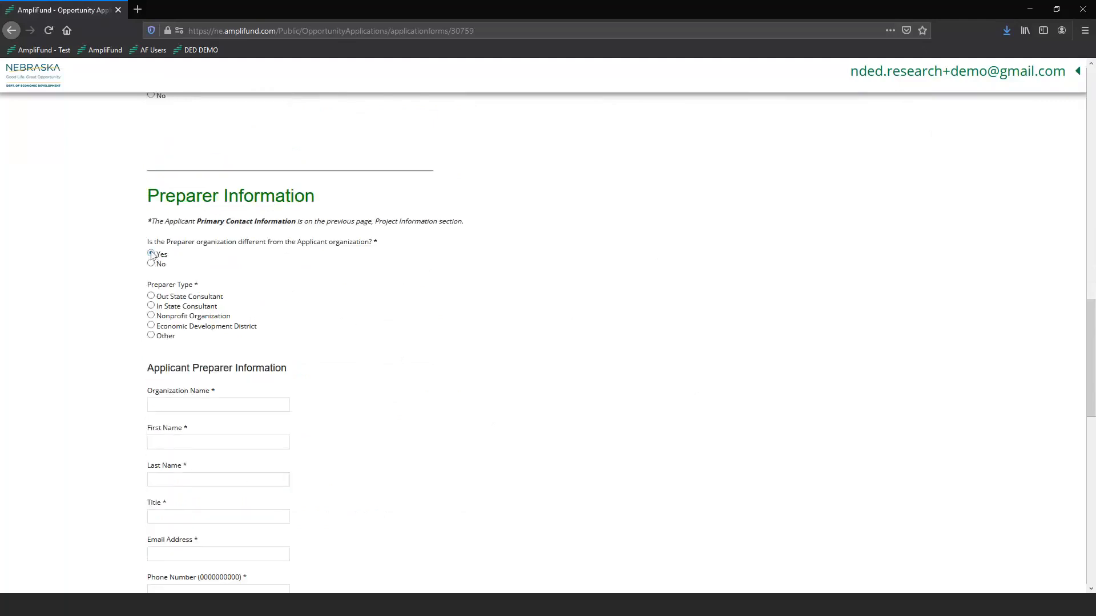
click(151, 263)
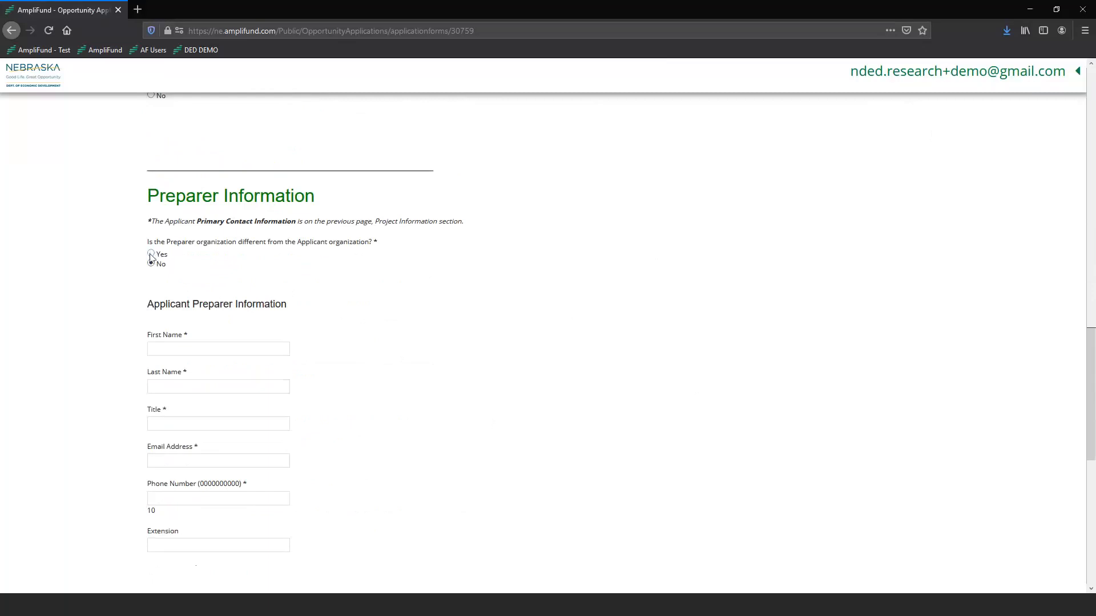
click(151, 255)
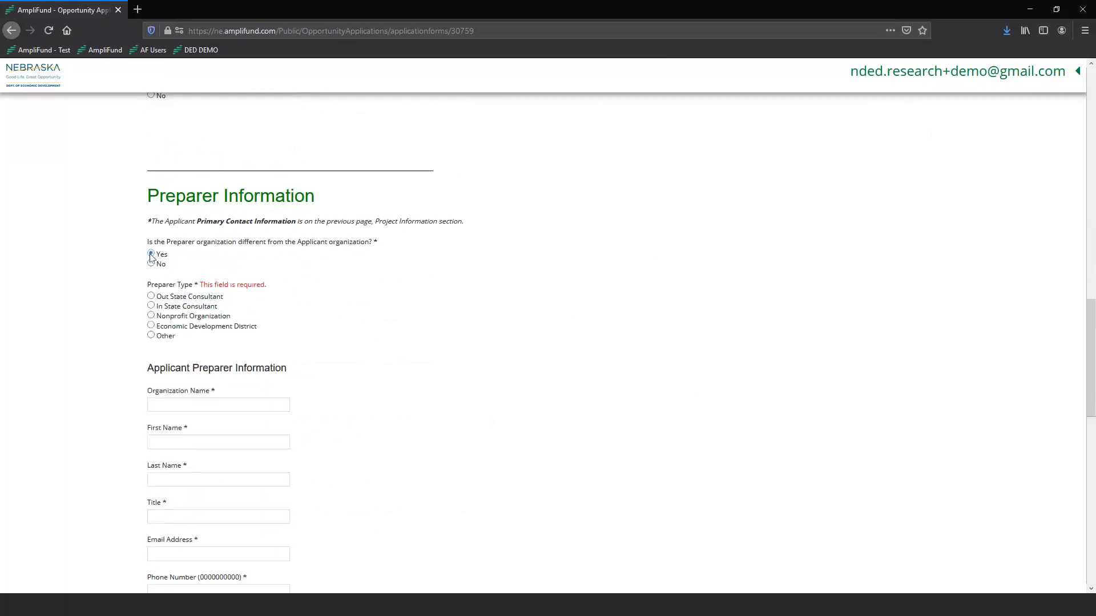
click(152, 307)
scroll(340, 320, down, 2)
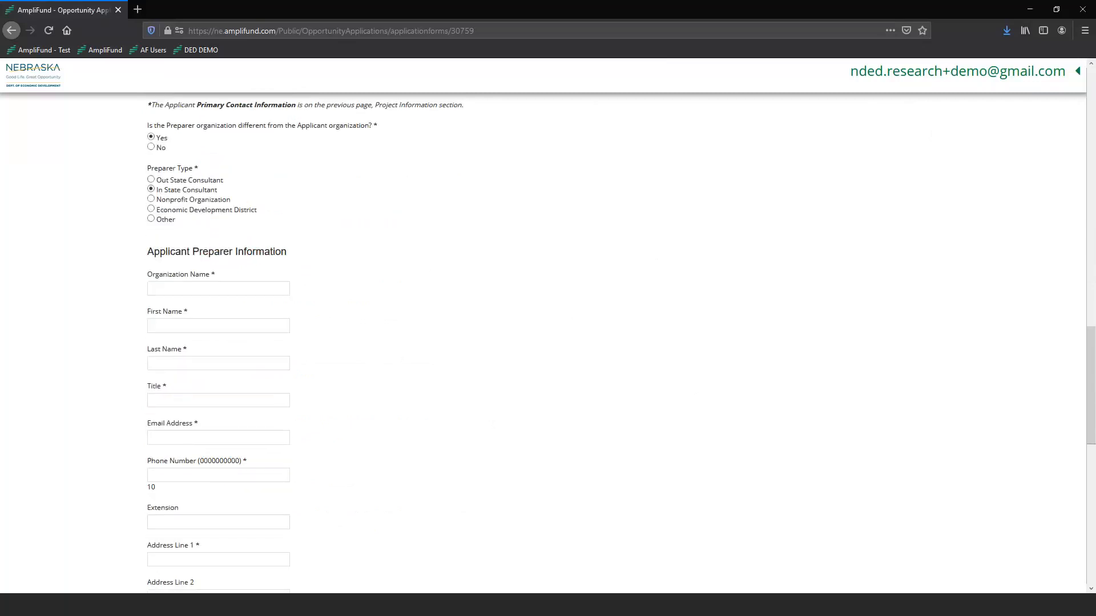
scroll(362, 372, down, 2)
Enter Demo Company as the preparer organization, plus the preparer's name, title Application Specialist, e-mail and phone.
click(195, 173)
text(De)
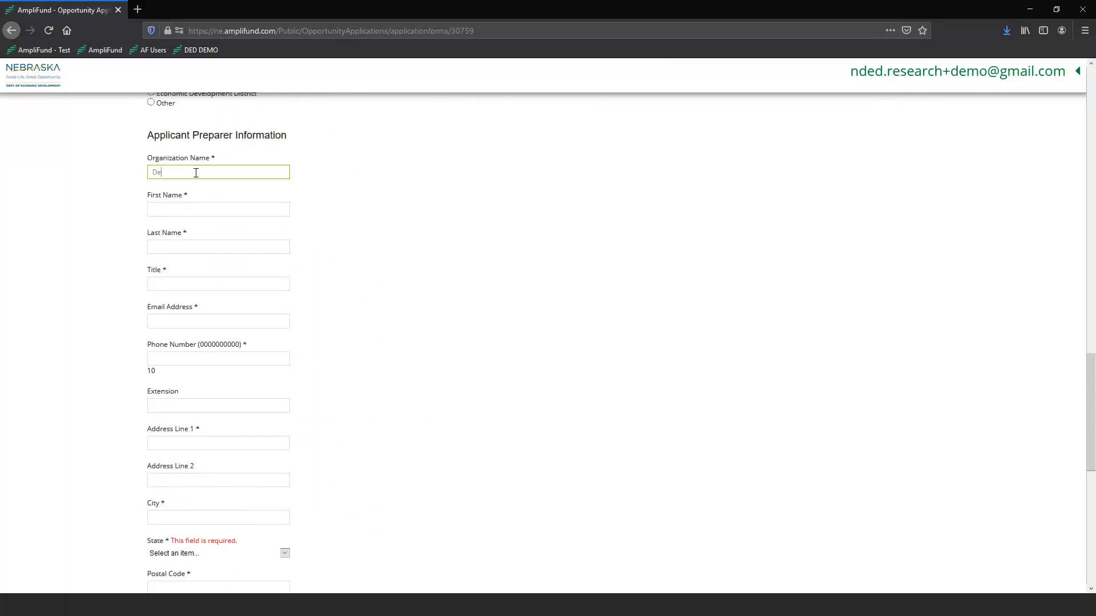
text(mo Compan)
key(Tab)
text(John)
key(Tab)
text(Doe)
key(Tab)
text(Application Specialisjoe.)
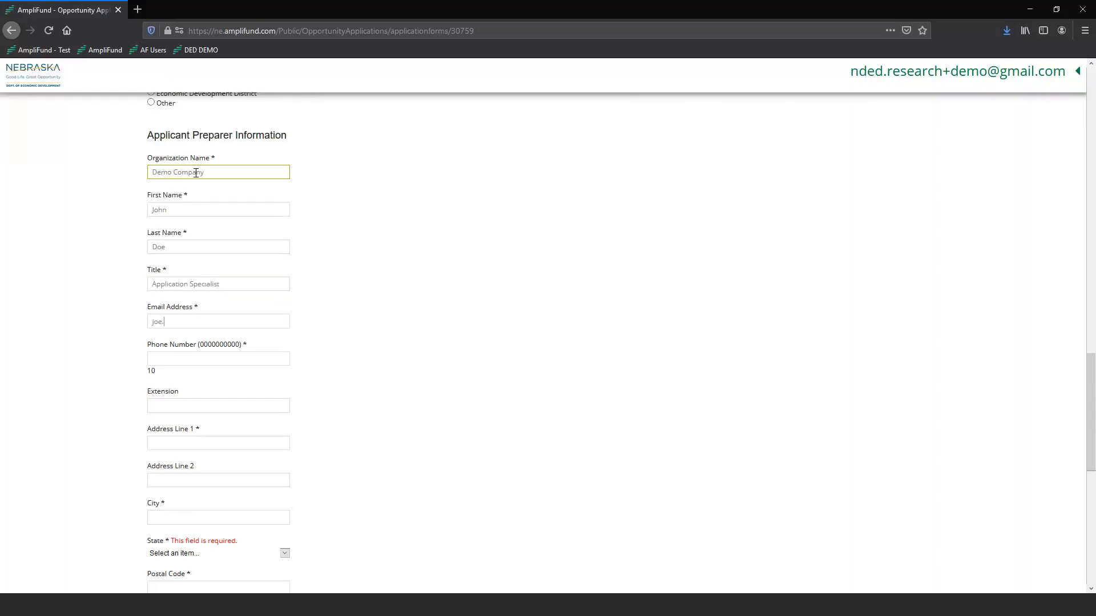
text(doe@email)
text(.com)
text(123456)
text(7890)
Fill in the preparer's street address, city, state NE and postal code 68500.
scroll(328, 389, down, 3)
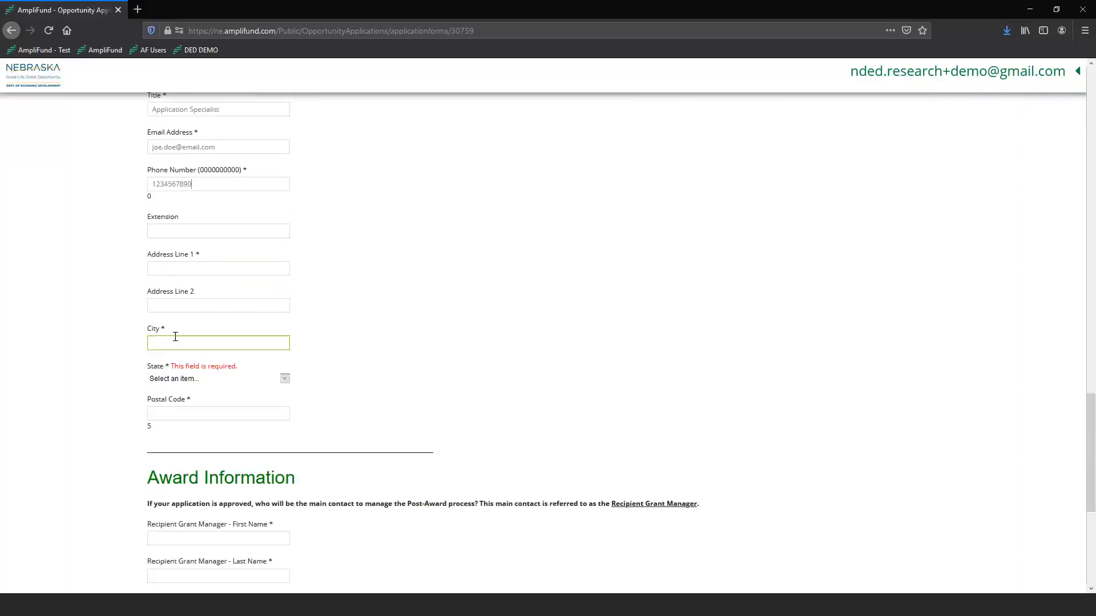
click(195, 268)
text(12)
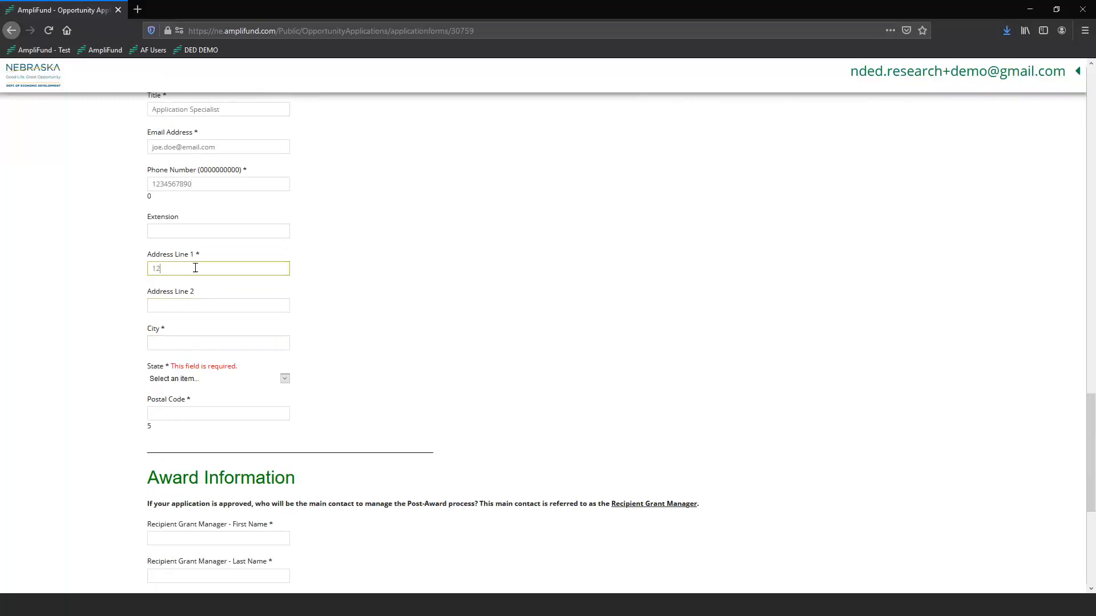
text(3 Main S)
key(Tab)
key(Tab)
text(Anytown)
click(168, 380)
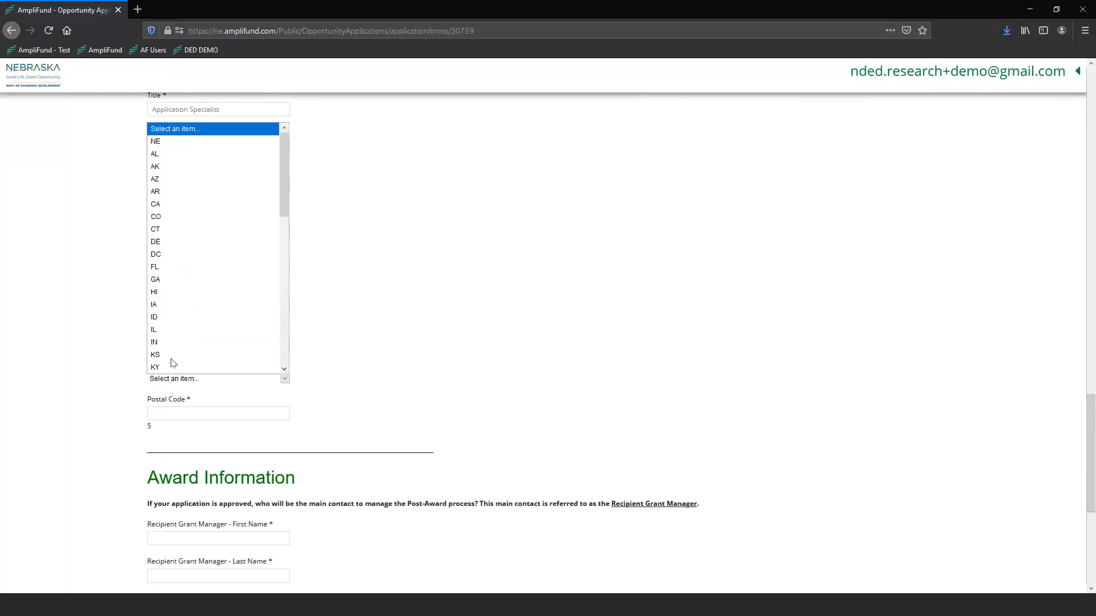
click(155, 141)
click(199, 412)
text(68500)
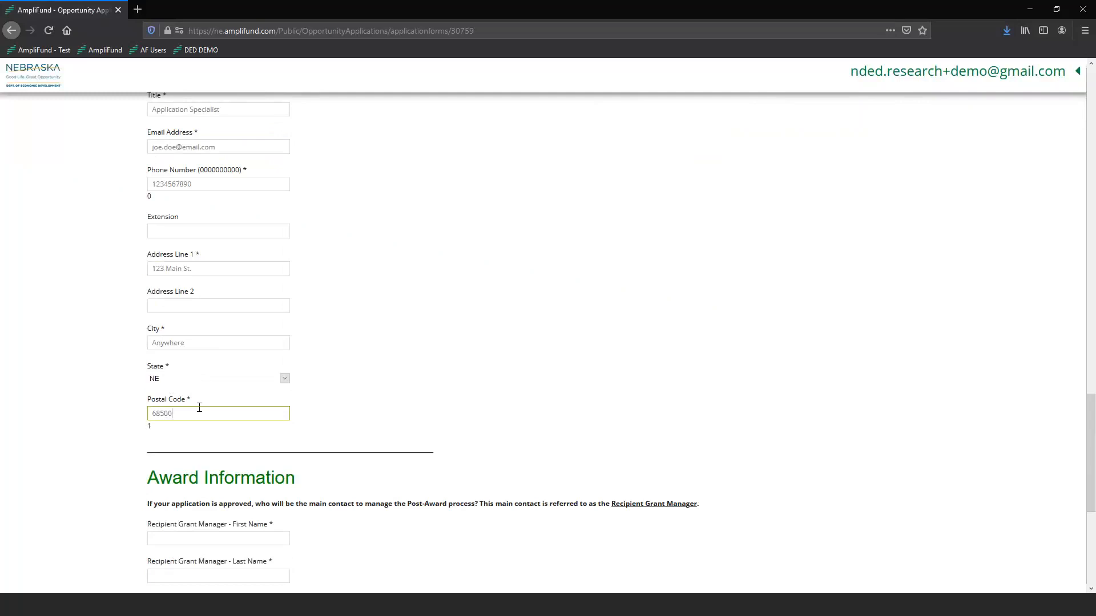
Correct the preparer postal code so it reads 68500 within the 5-character limit.
click(541, 413)
click(234, 412)
scroll(234, 412, down, 2)
click(161, 384)
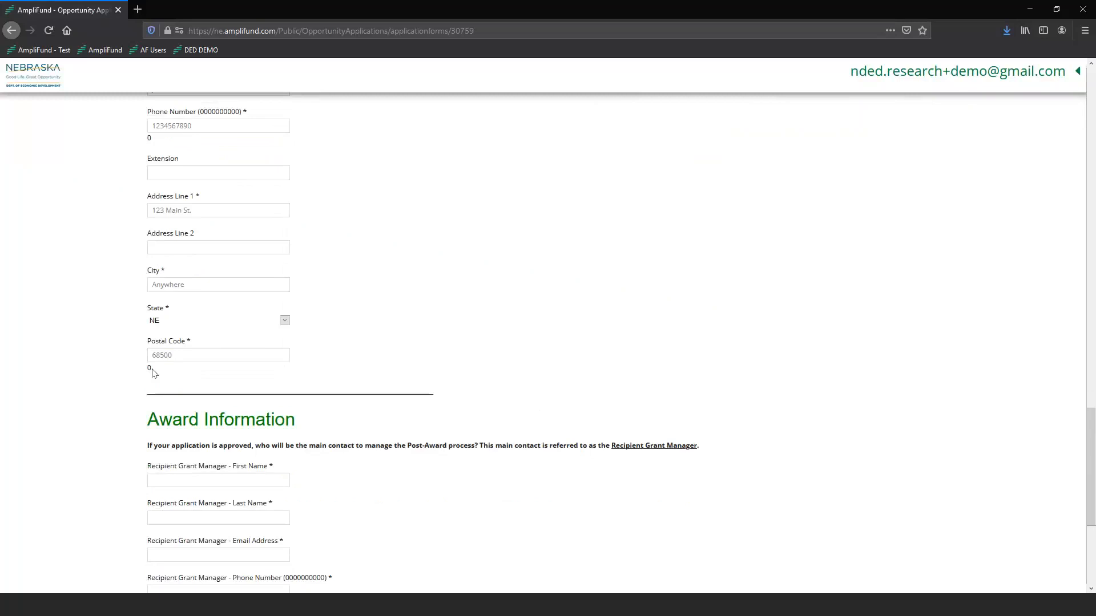
click(188, 355)
click(223, 369)
key(BackSpace)
text(00)
click(191, 352)
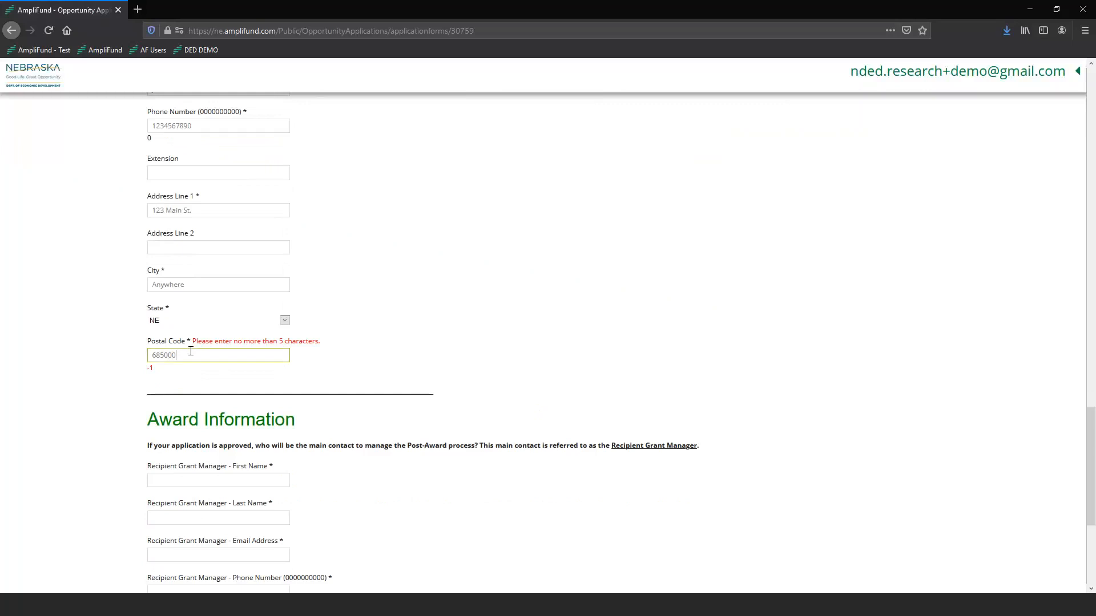
key(BackSpace)
click(505, 353)
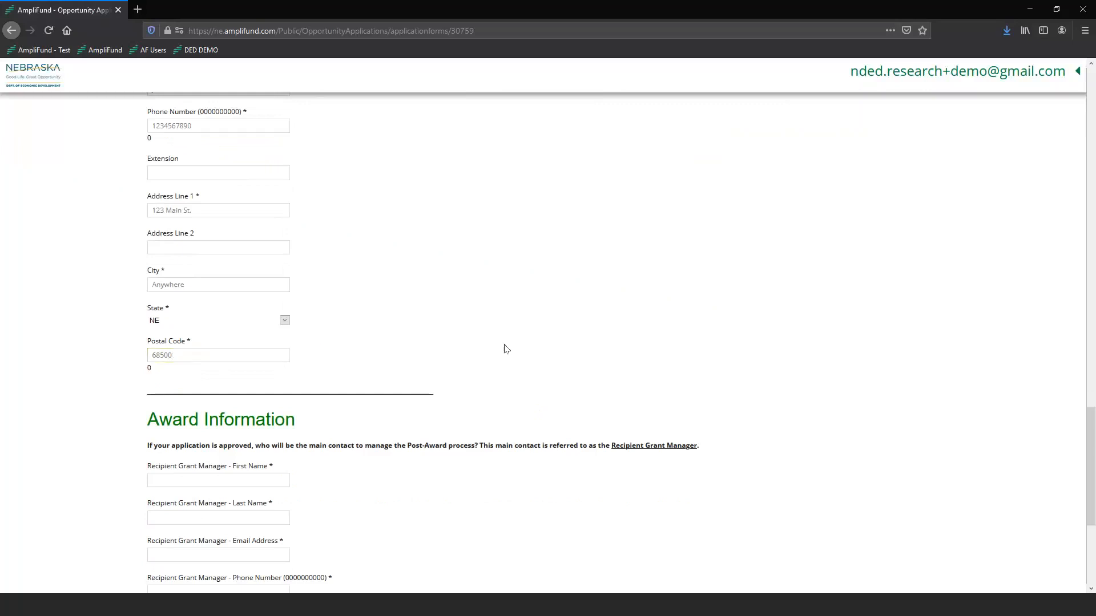
scroll(505, 337, down, 2)
Type the Recipient Grant Manager's first and last name, e-mail and phone, then move to the extension field.
scroll(505, 328, down, 1)
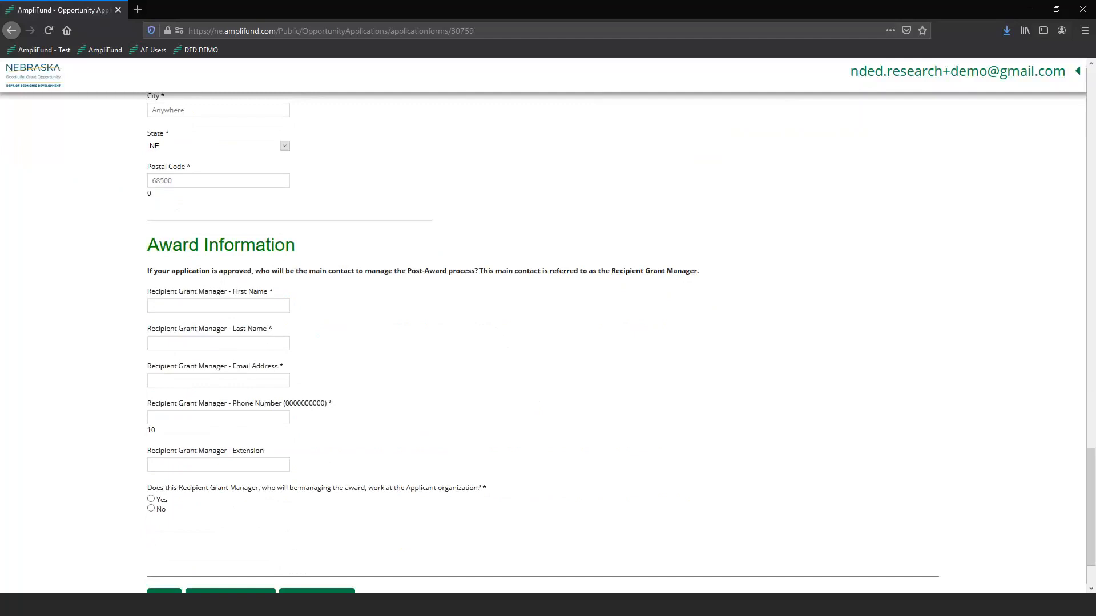
scroll(560, 369, down, 1)
click(243, 247)
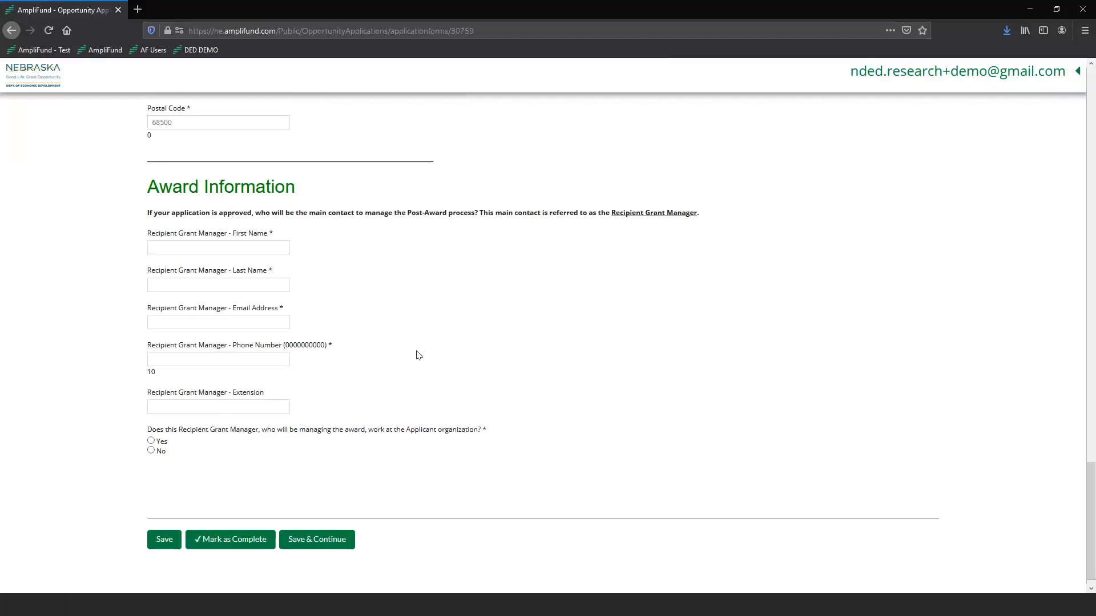
text(rod)
text(.acme@em)
text(ail.com)
key(Tab)
text(33344455)
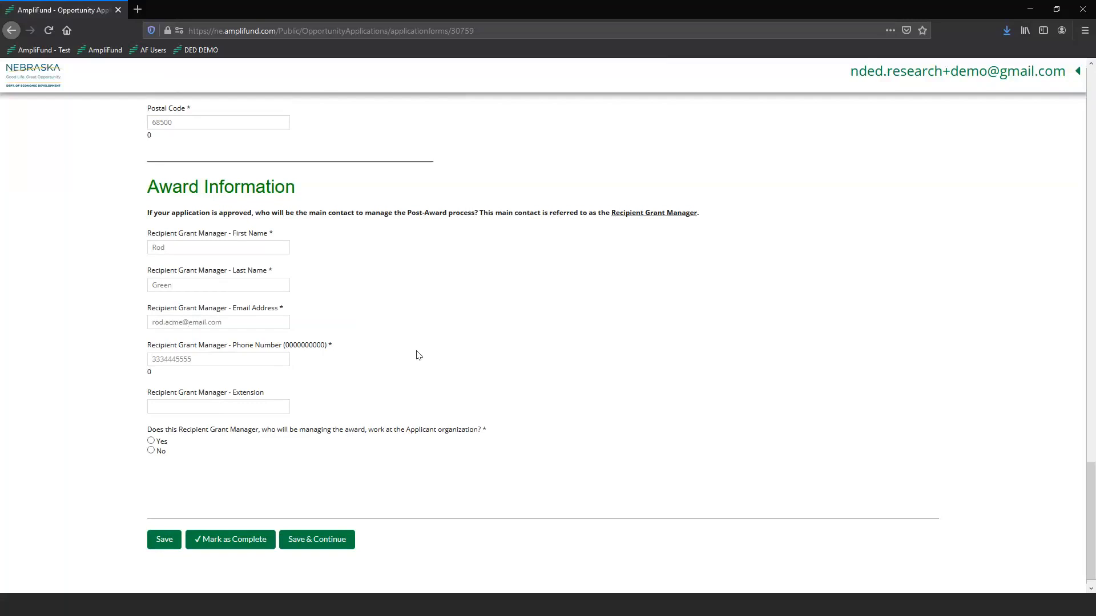
click(156, 406)
After briefly trying No, answer Yes that the grant manager works at the applicant organization.
click(160, 250)
click(175, 286)
scroll(222, 462, down, 1)
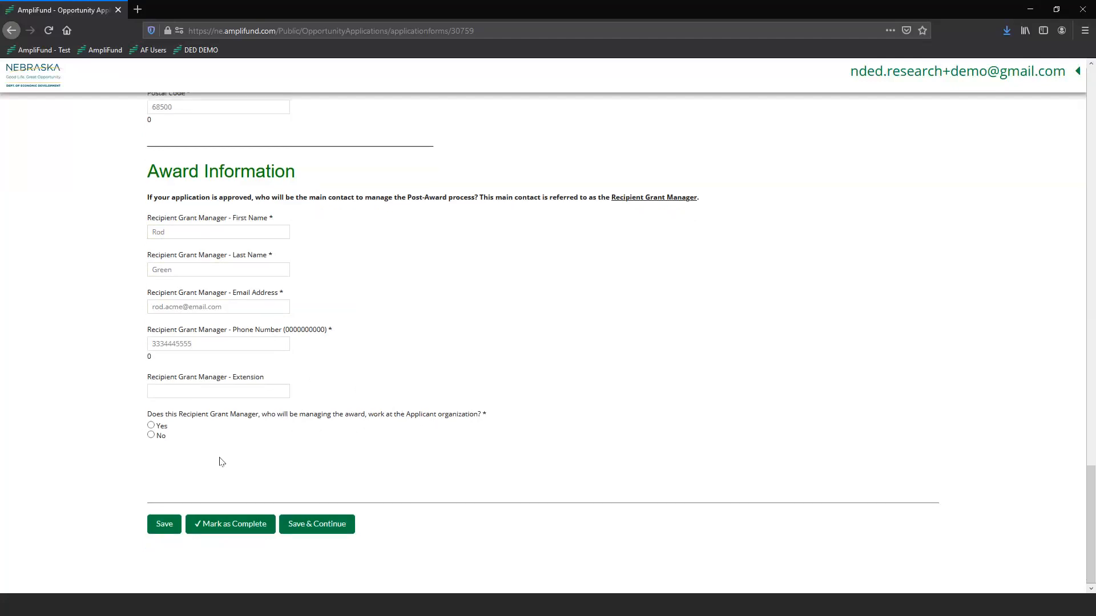
click(151, 426)
click(151, 436)
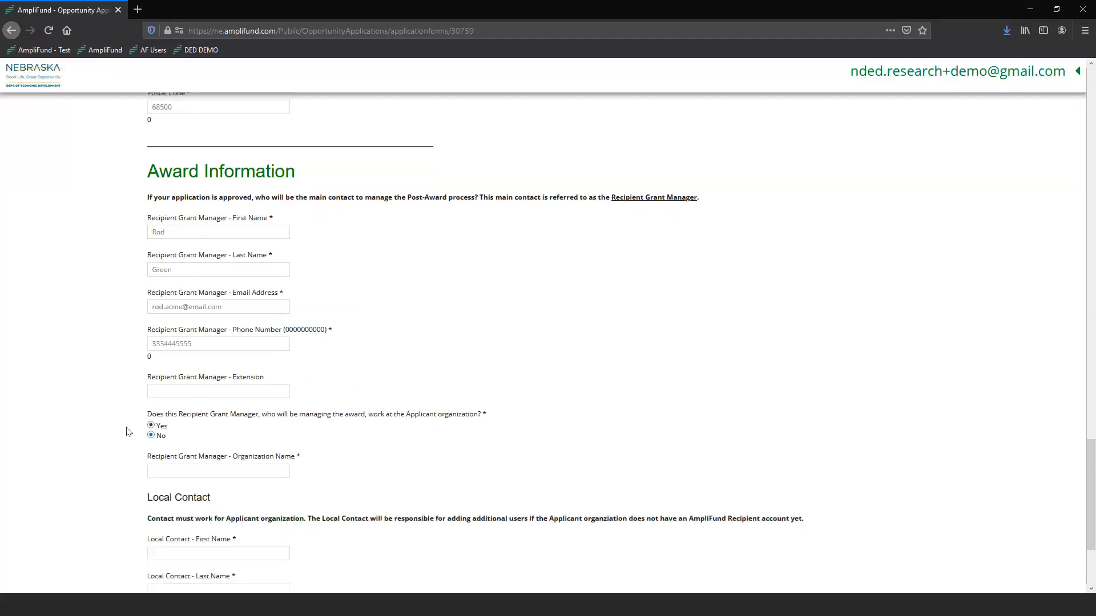
scroll(131, 429, down, 2)
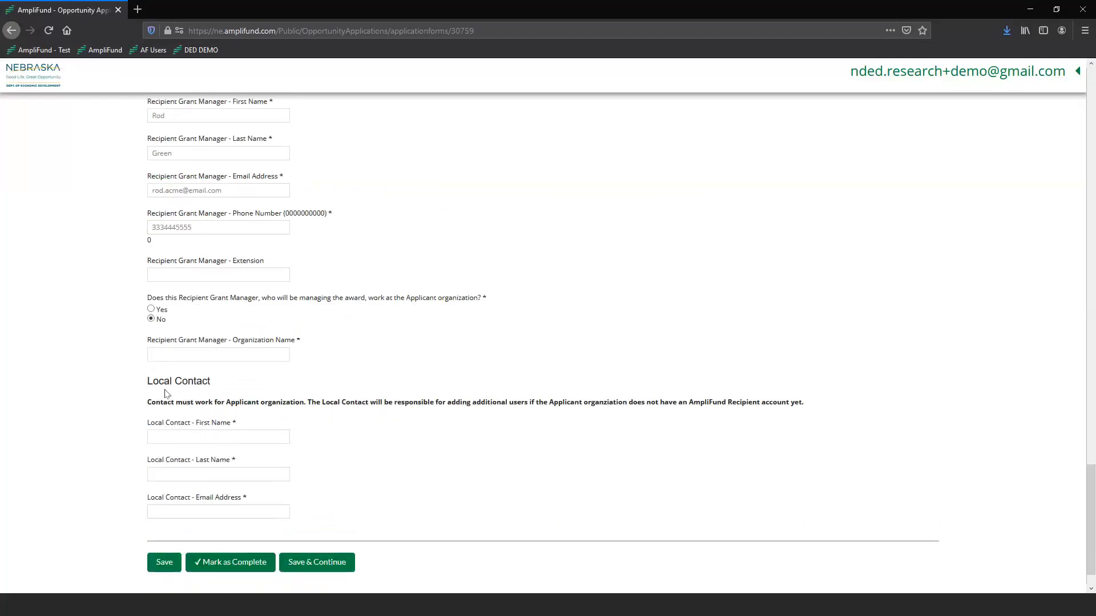
click(151, 309)
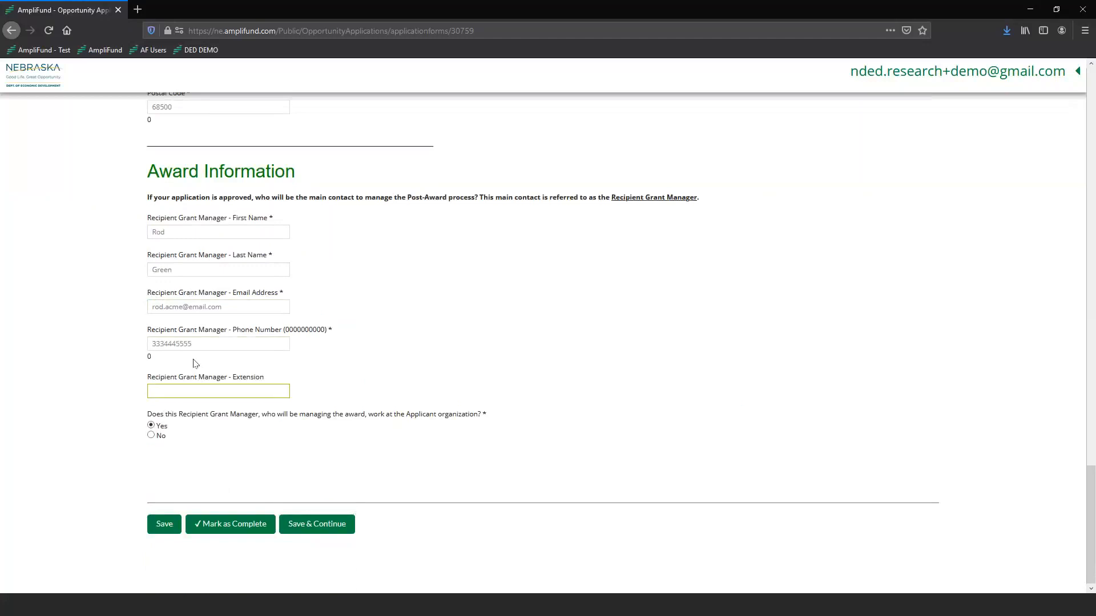
Clear the grant manager's phone number and attempt to mark Part 01 complete.
click(233, 341)
double_click(234, 342)
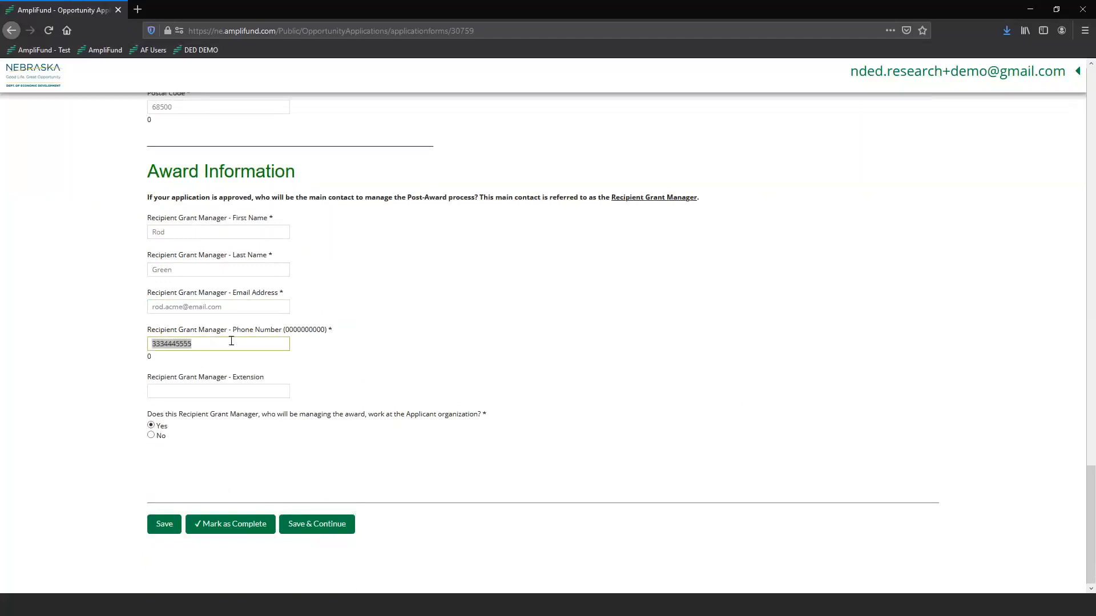
key(BackSpace)
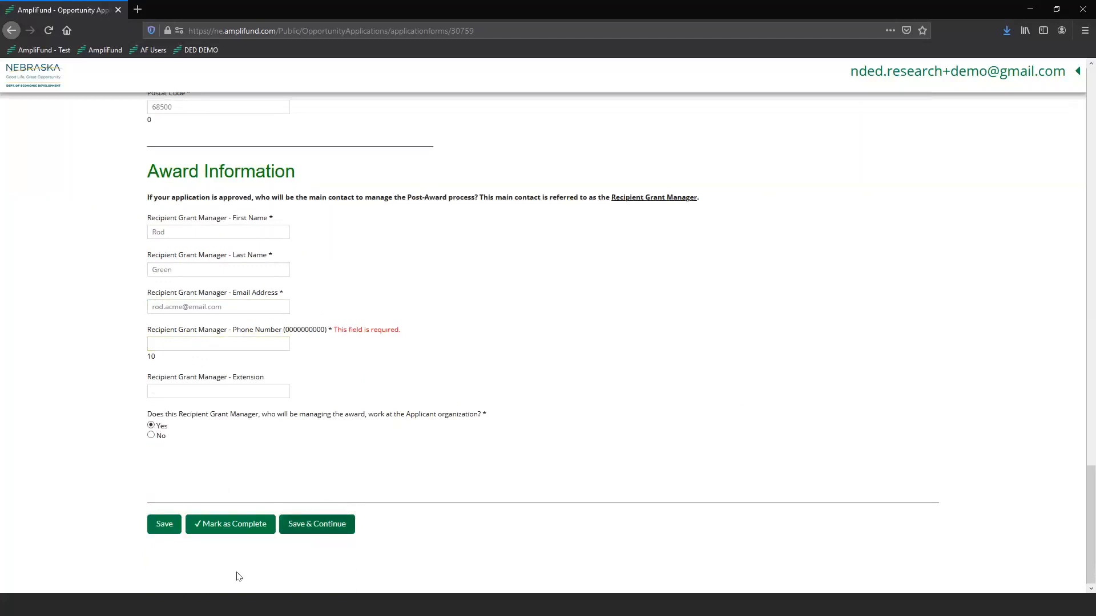
click(226, 532)
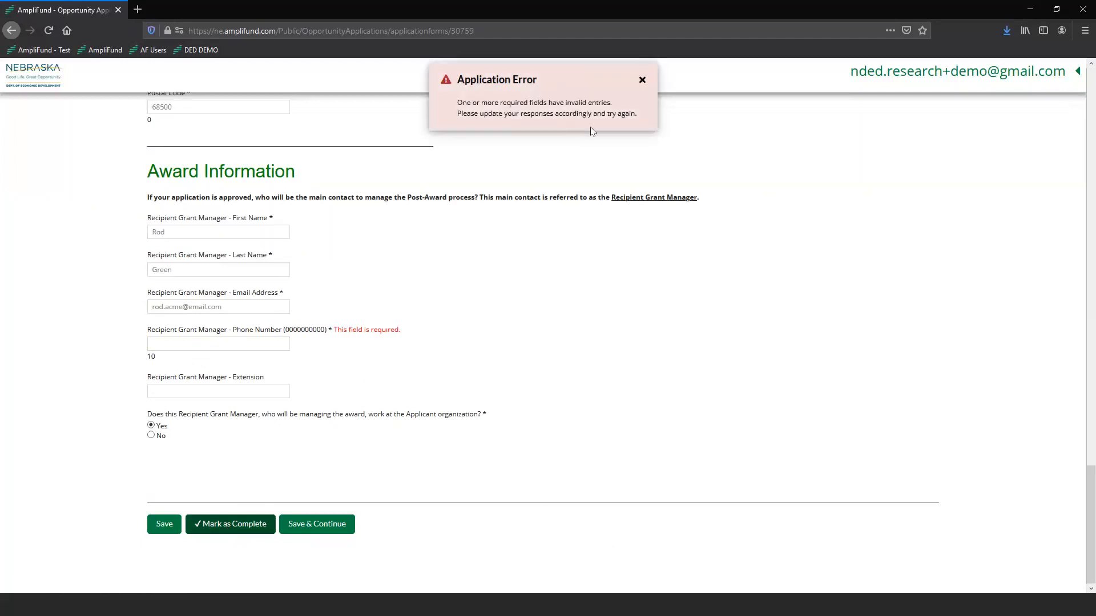
Retype the grant manager's phone number and mark Part 01 as complete.
click(205, 342)
text(3)
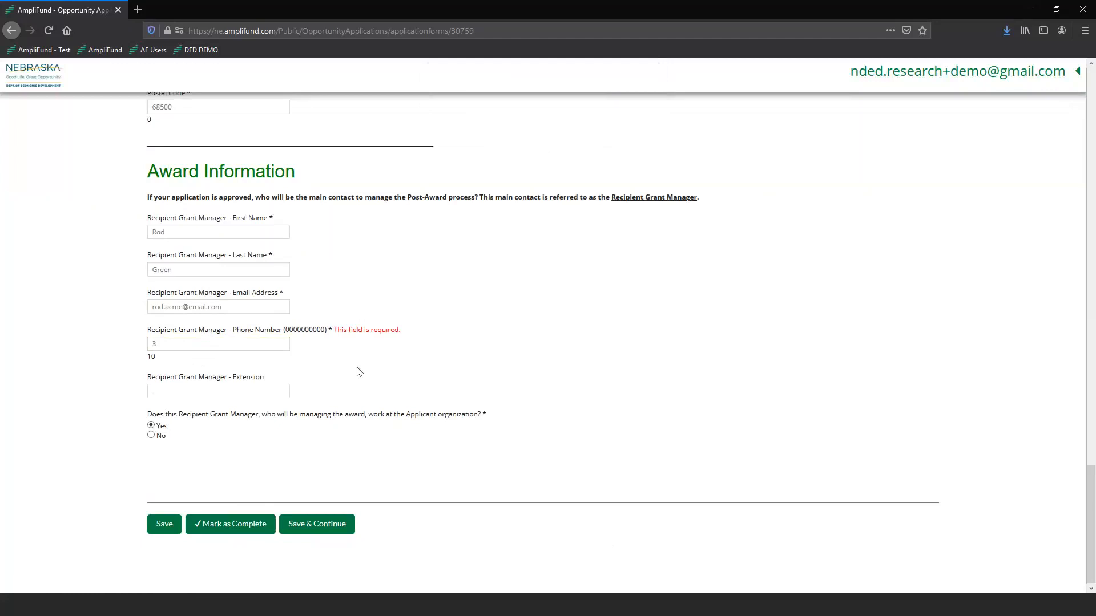
text(334445555)
click(235, 524)
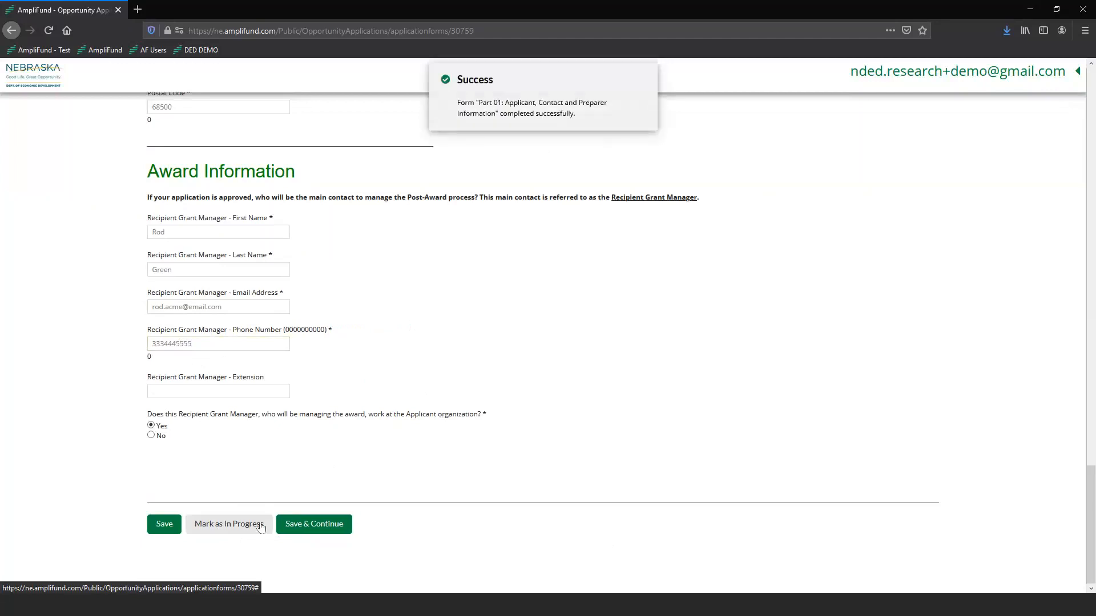
Save Part 01, continue to Part 02: Project Details, and choose Construction as the project type.
click(329, 527)
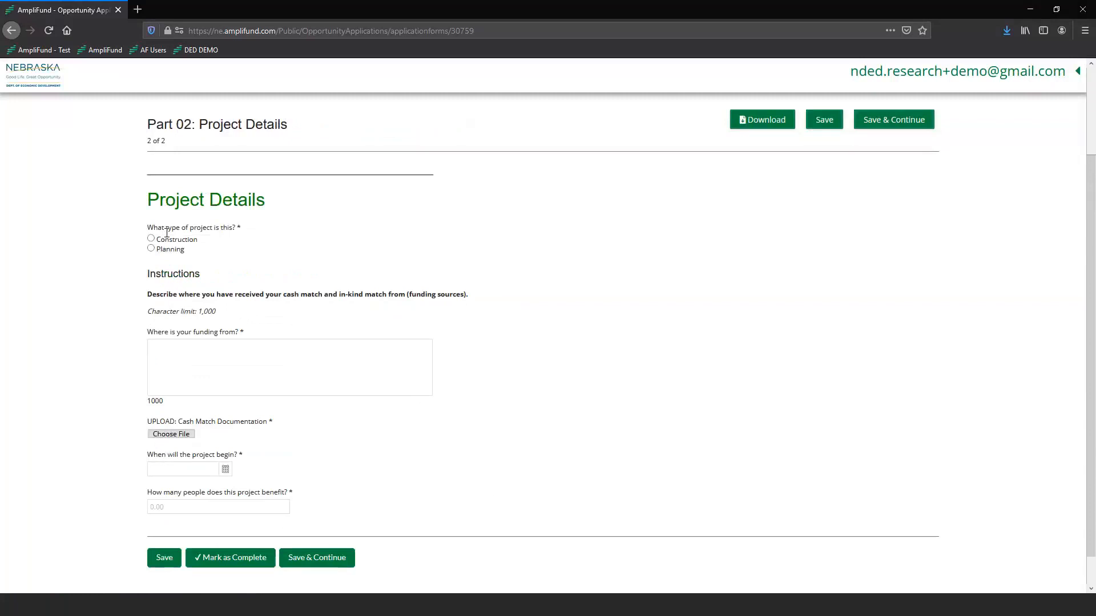
click(396, 375)
click(192, 371)
double_click(157, 401)
Write the funding answer: cash match from private donations, in-kind match from services donated by private companies.
click(167, 404)
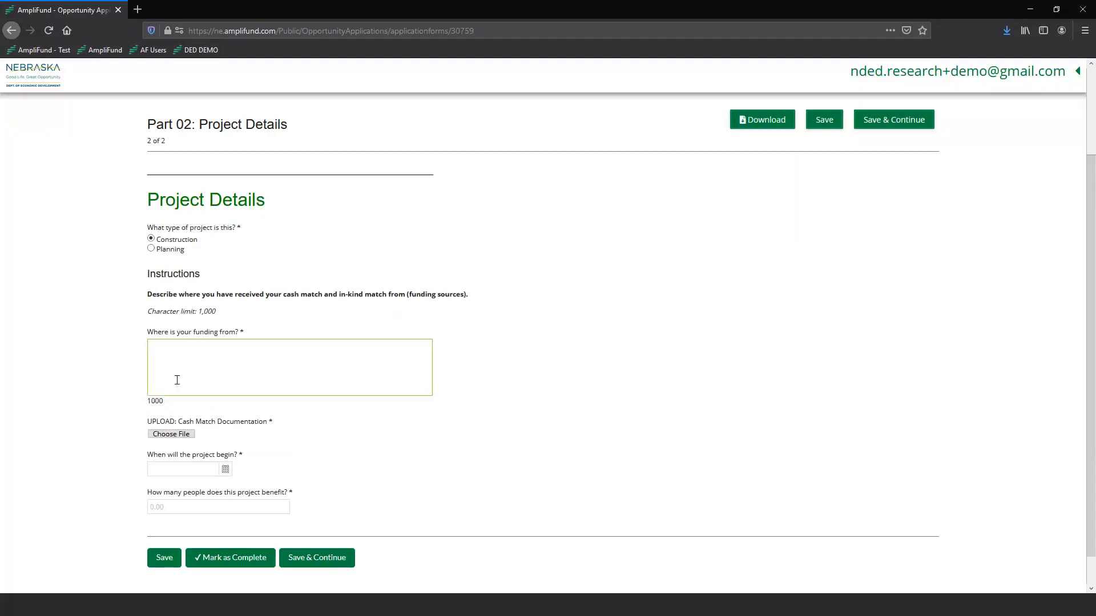
click(166, 375)
text(ddddddddd)
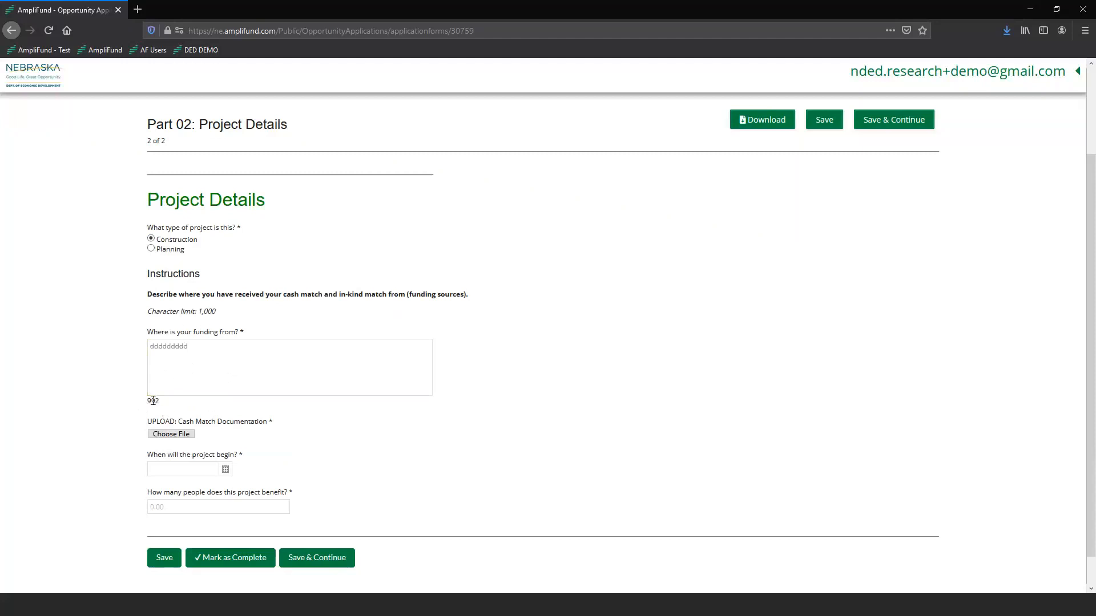
double_click(198, 342)
text(Cash Match is from private donations. These pr)
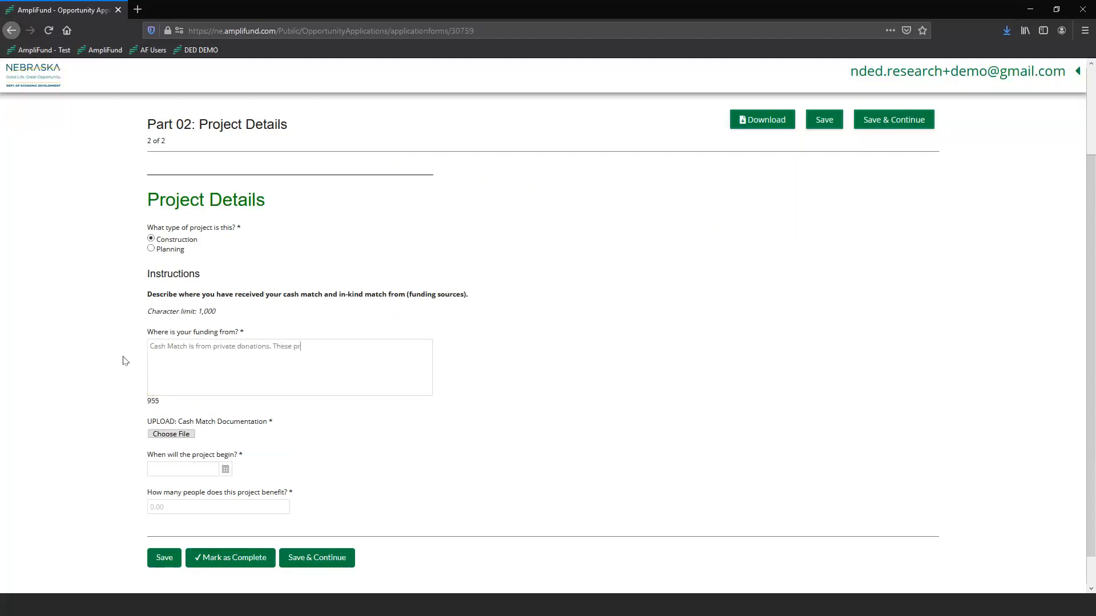
text(ivate funds are from both recurring and new funder)
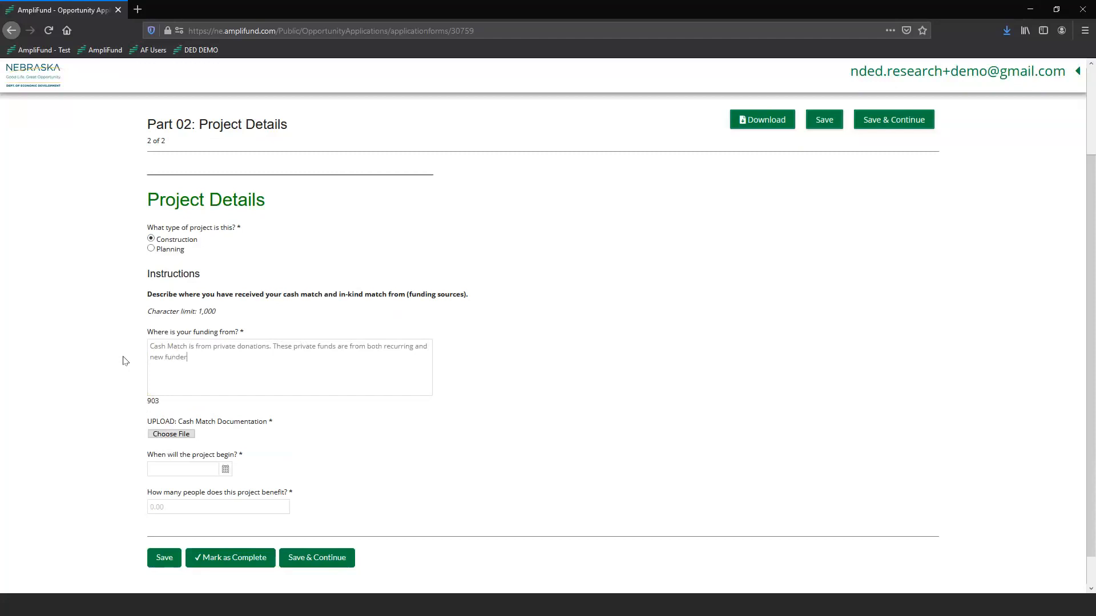
text(s. The)
text( m)
text(ajority of)
text( donations are)
text( from new funders)
text(In-)
text(kind Ma)
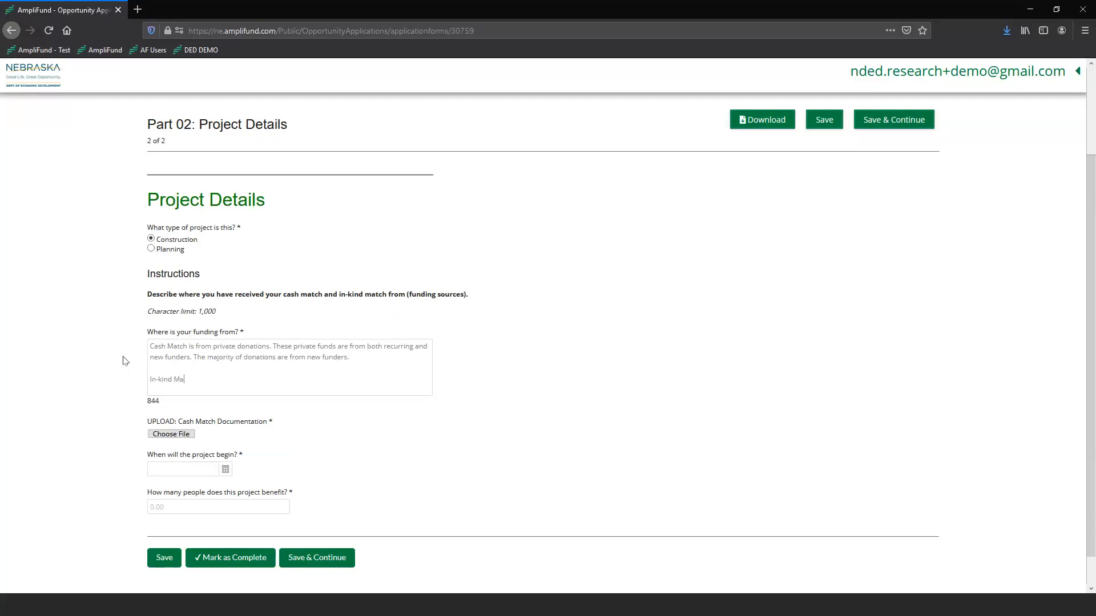
text(tch is from services donated by private companies.)
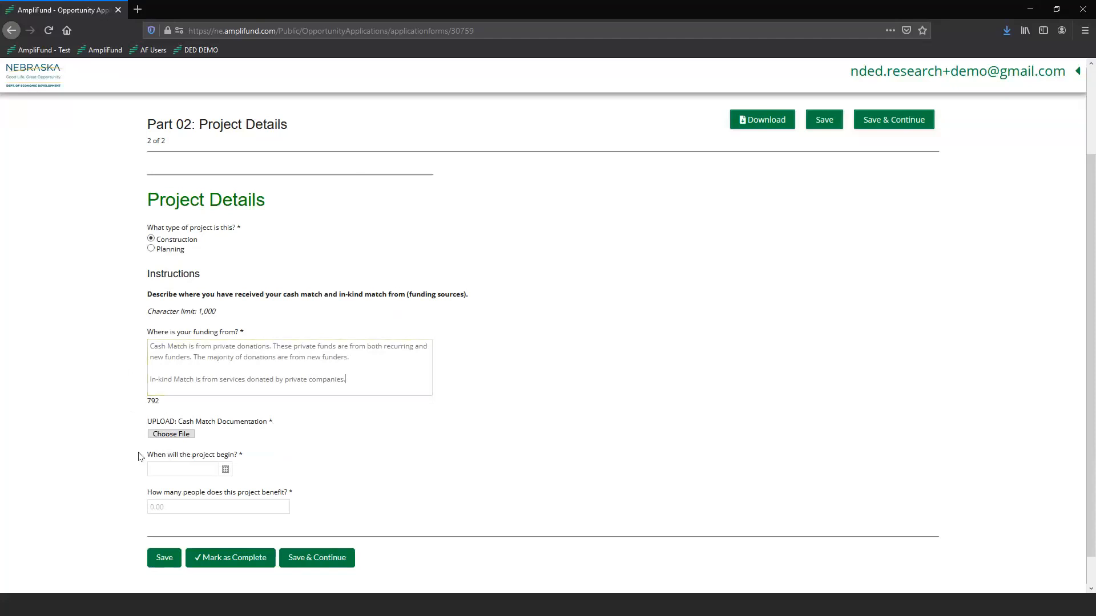
Upload Cash Match Documentation.jpg from the Demo_Information folder as the cash match documentation.
click(170, 434)
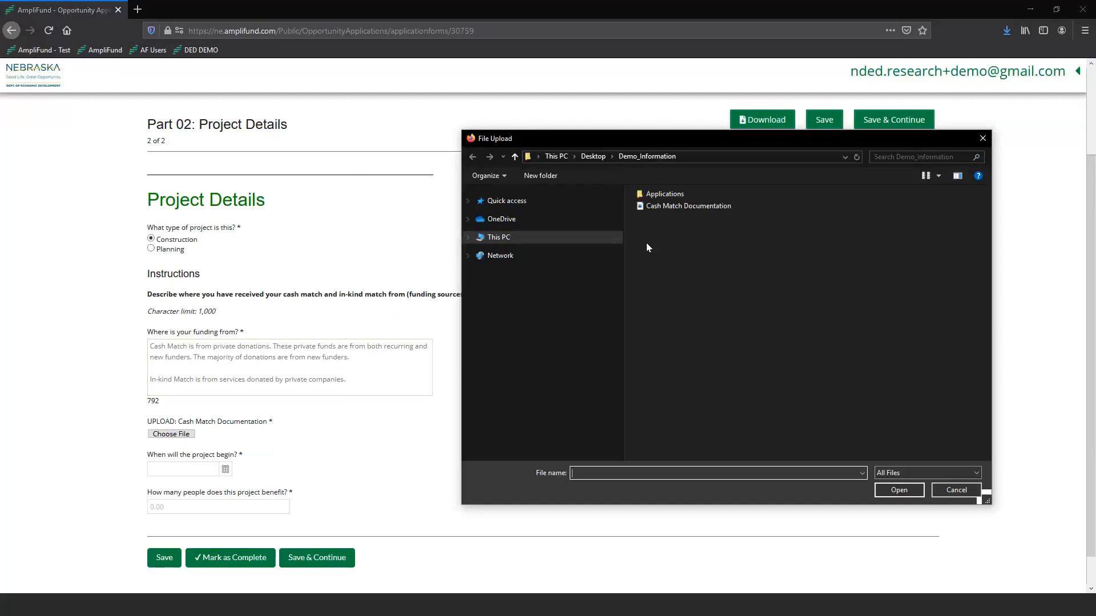
double_click(681, 207)
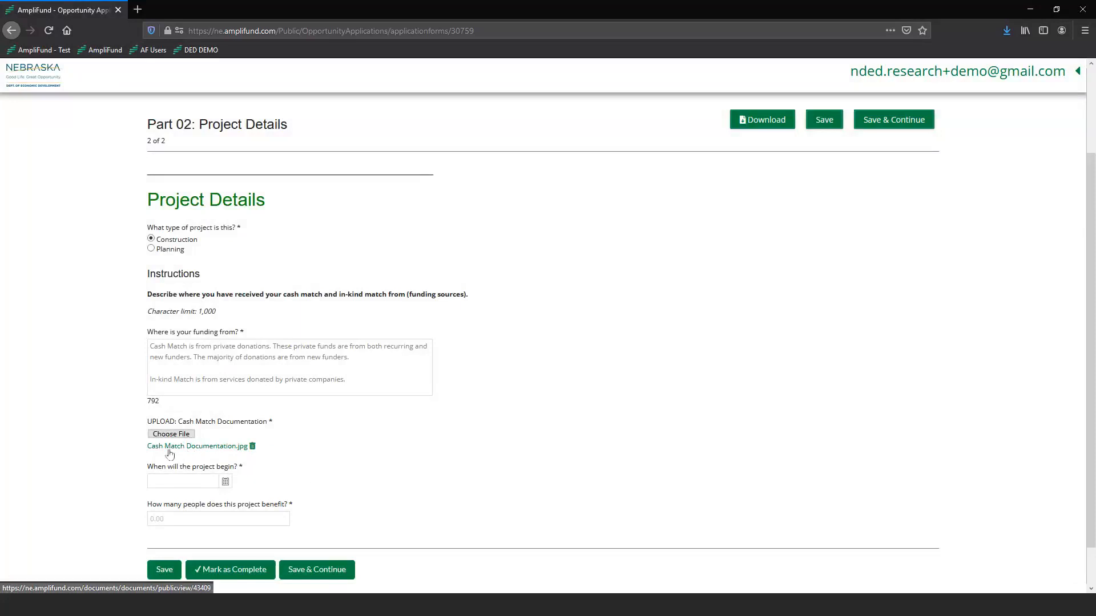
Pick March 1, 2021 as the project begin date and enter 10 people benefiting.
scroll(240, 456, down, 2)
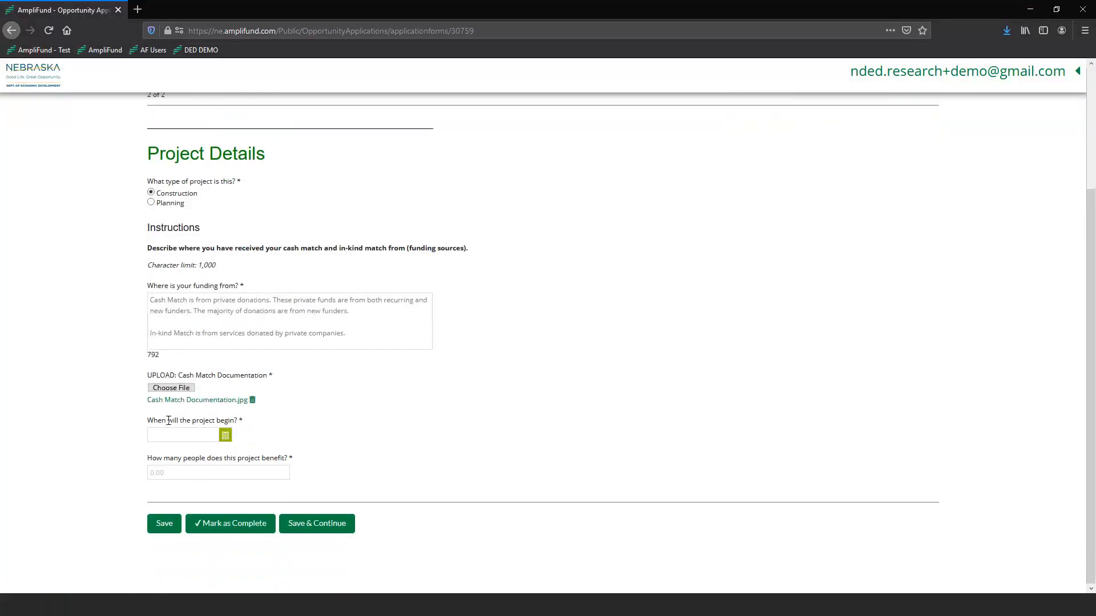
click(224, 436)
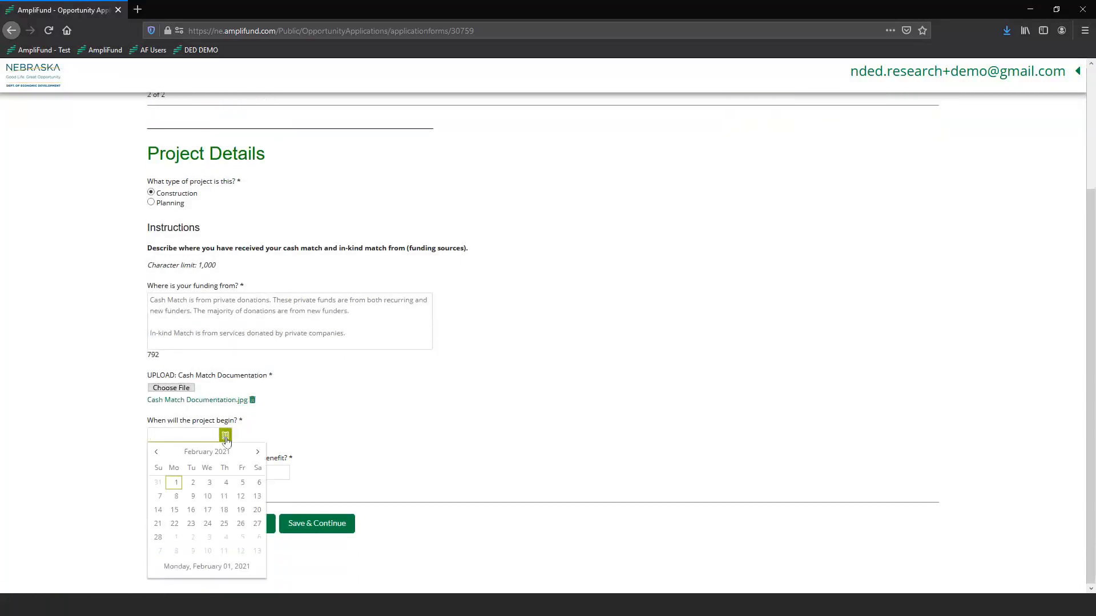
click(257, 452)
click(256, 452)
click(255, 452)
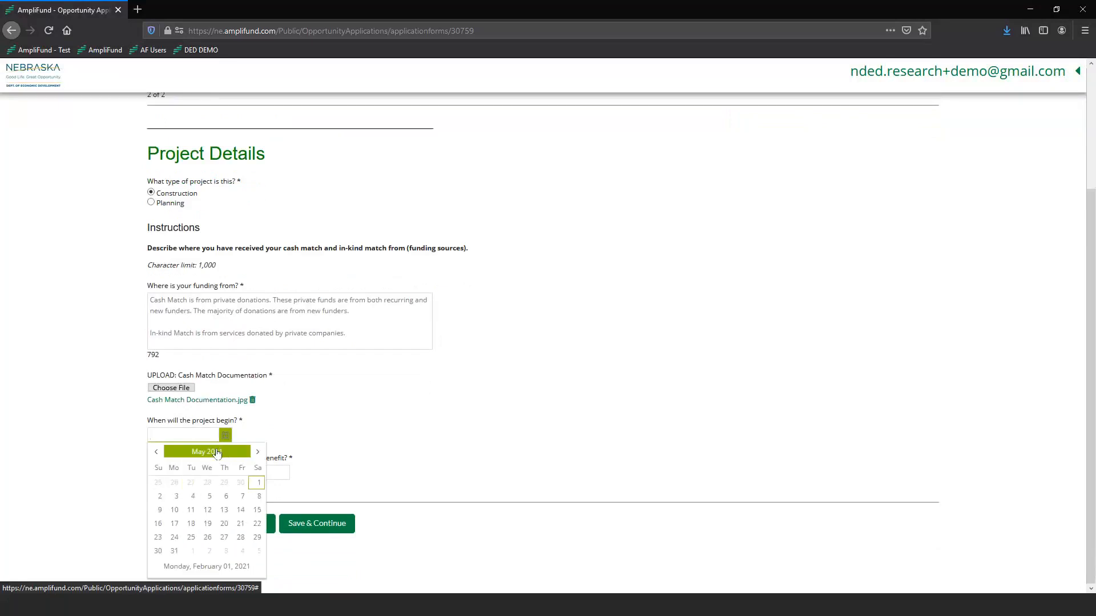
click(217, 453)
click(157, 508)
click(156, 452)
click(156, 453)
click(156, 452)
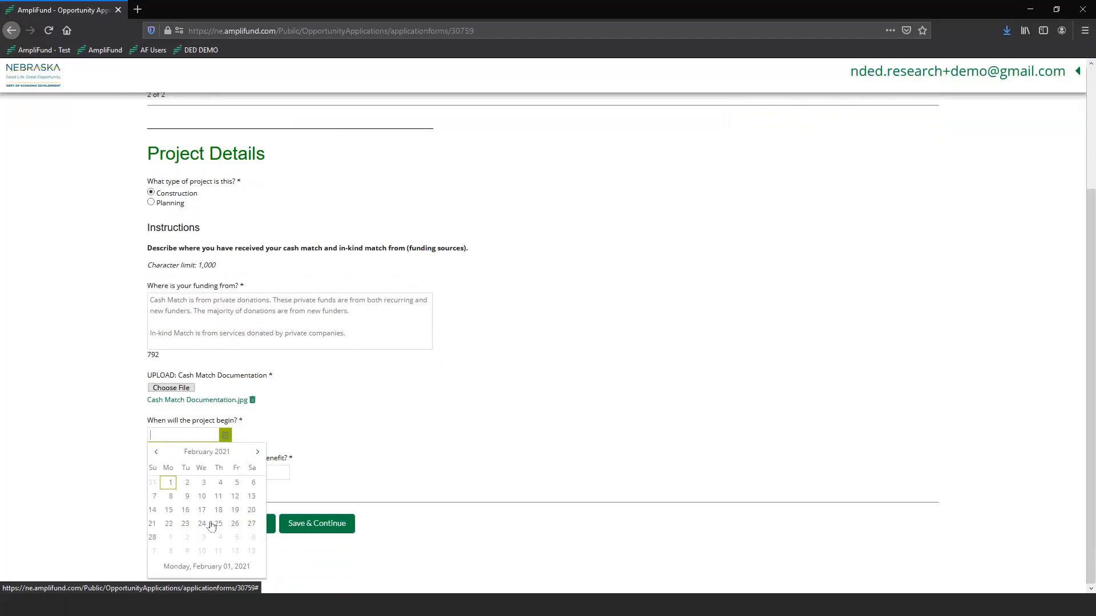
click(173, 538)
click(244, 473)
text(10)
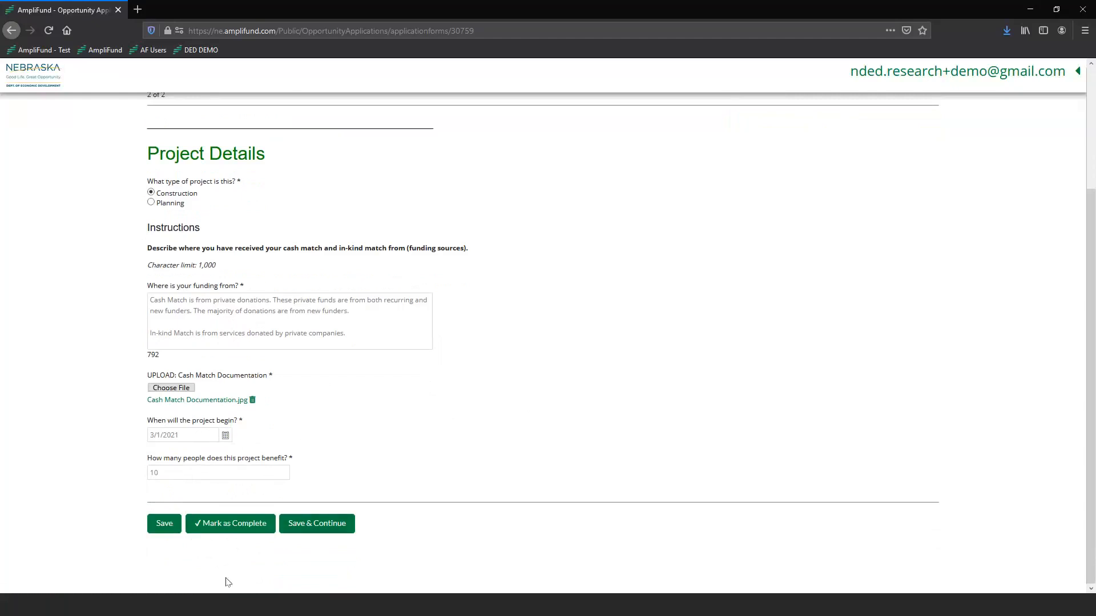
Save the Part 02: Project Details answers and mark the form as complete.
click(165, 535)
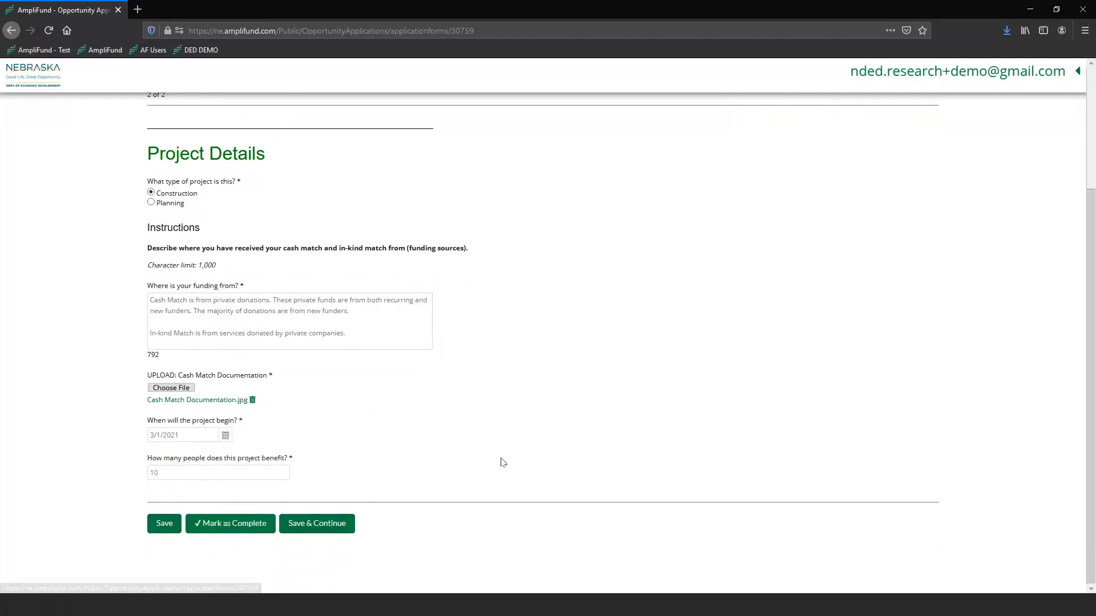
click(239, 532)
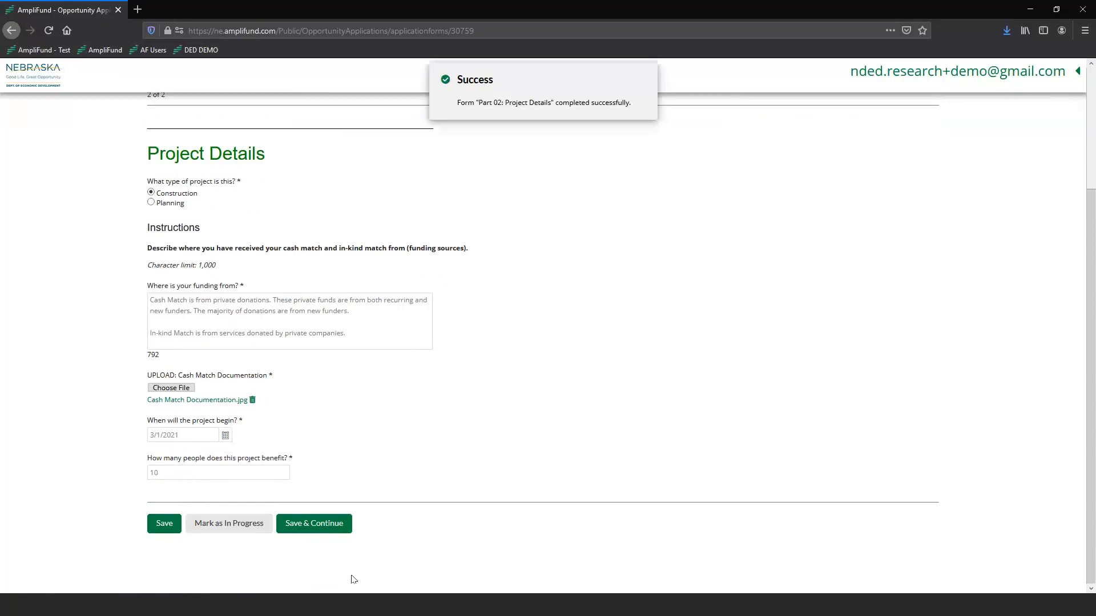
scroll(447, 538, up, 3)
scroll(445, 544, down, 2)
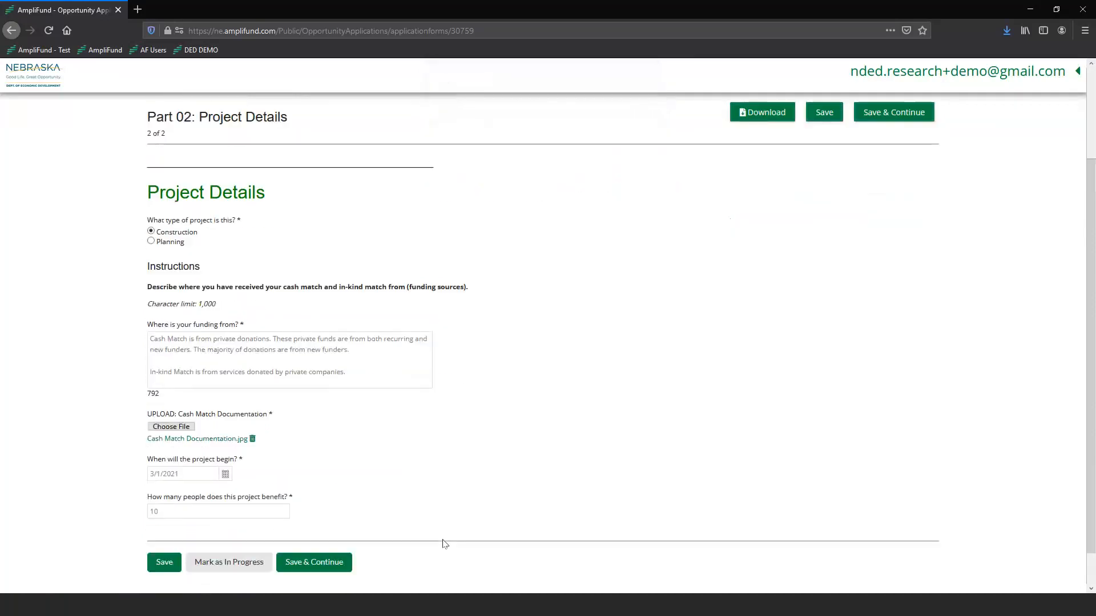
Save and continue to the Budget step, then return to the Application Forms list.
click(329, 564)
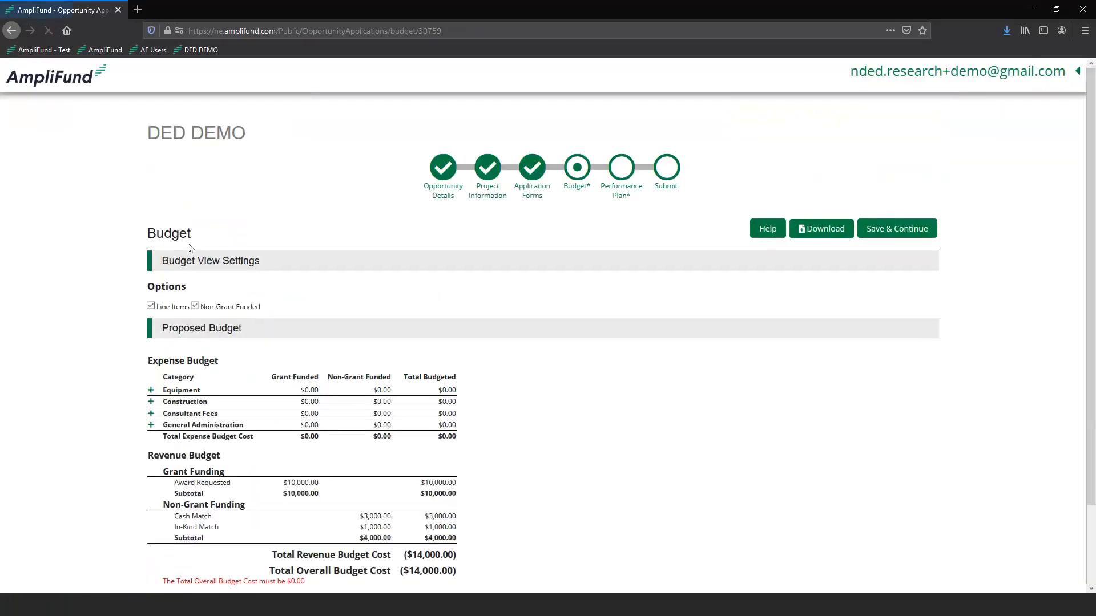
click(516, 197)
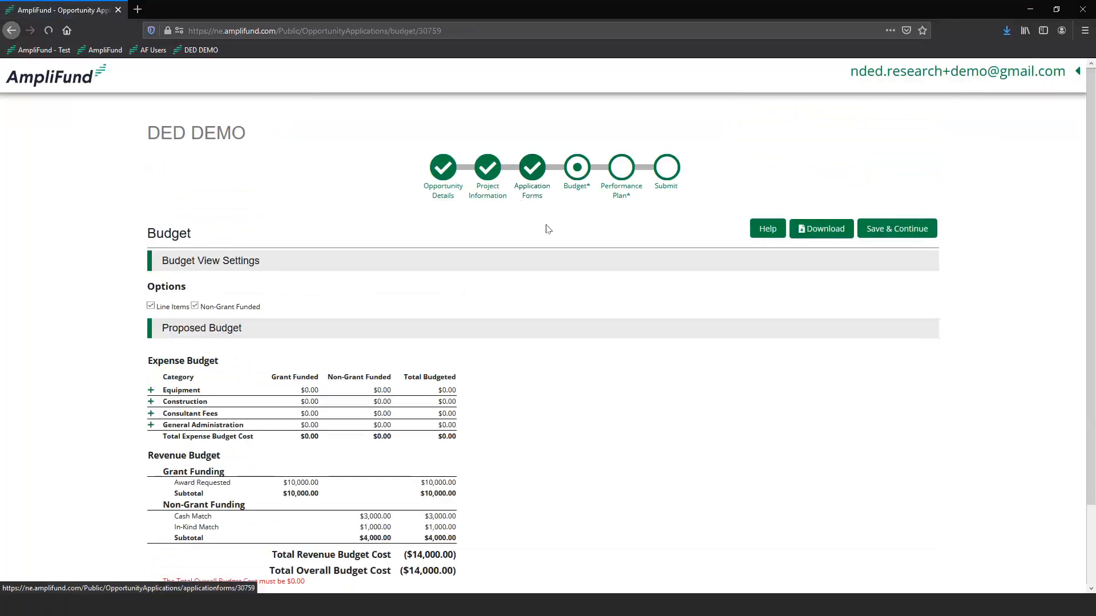